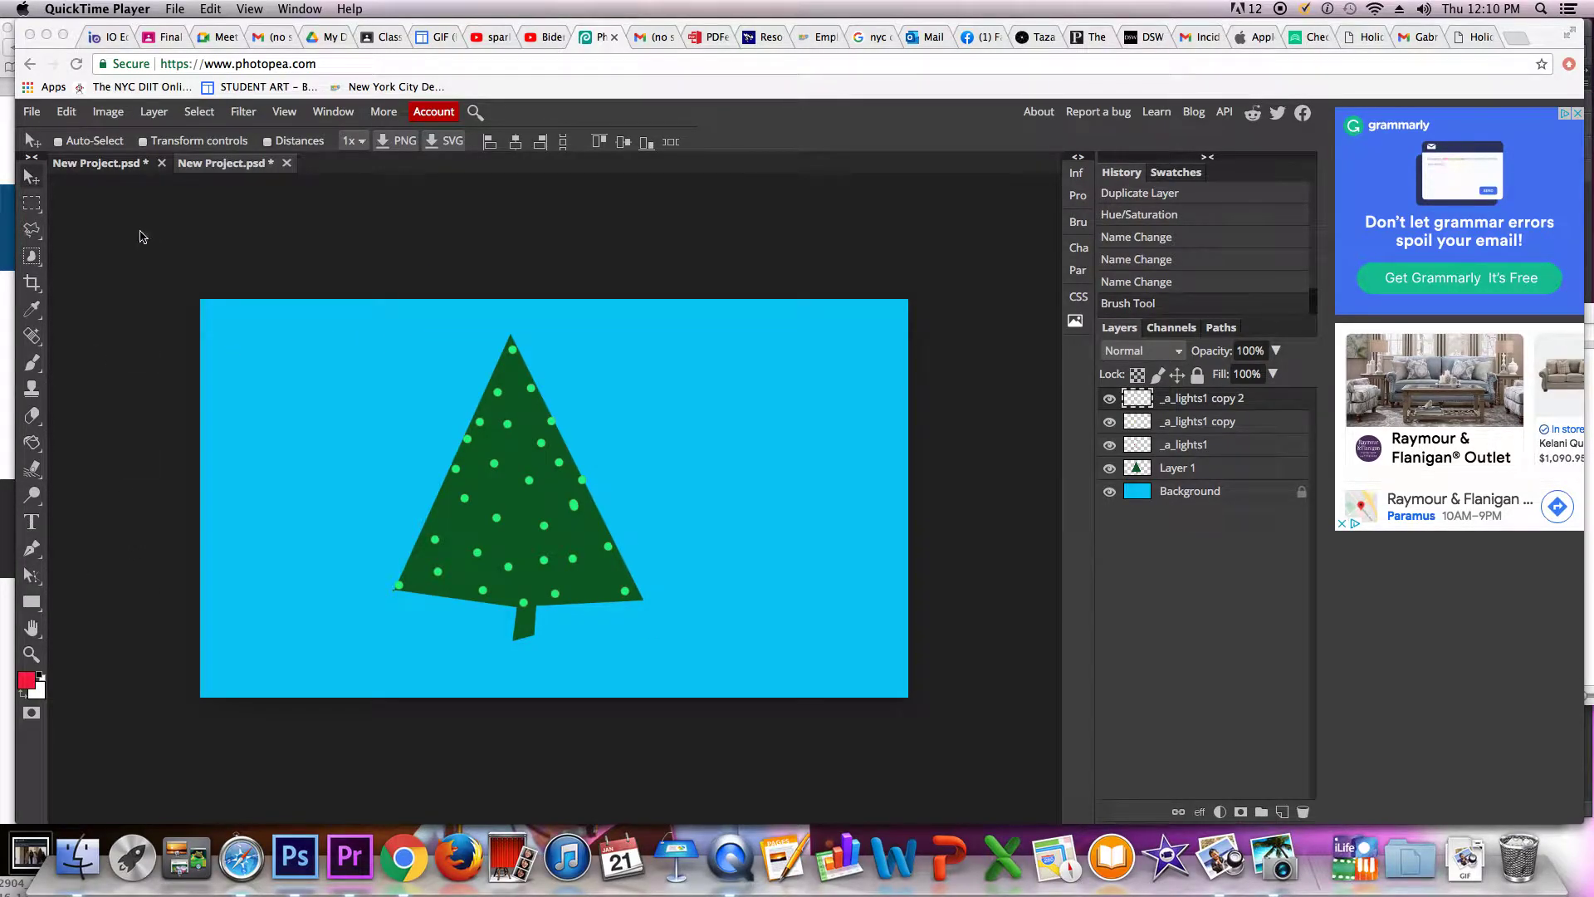
# Create a new 1280 × 720 white-background project and add an empty layer above Background
pyautogui.click(30, 115)
pyautogui.click(30, 115)
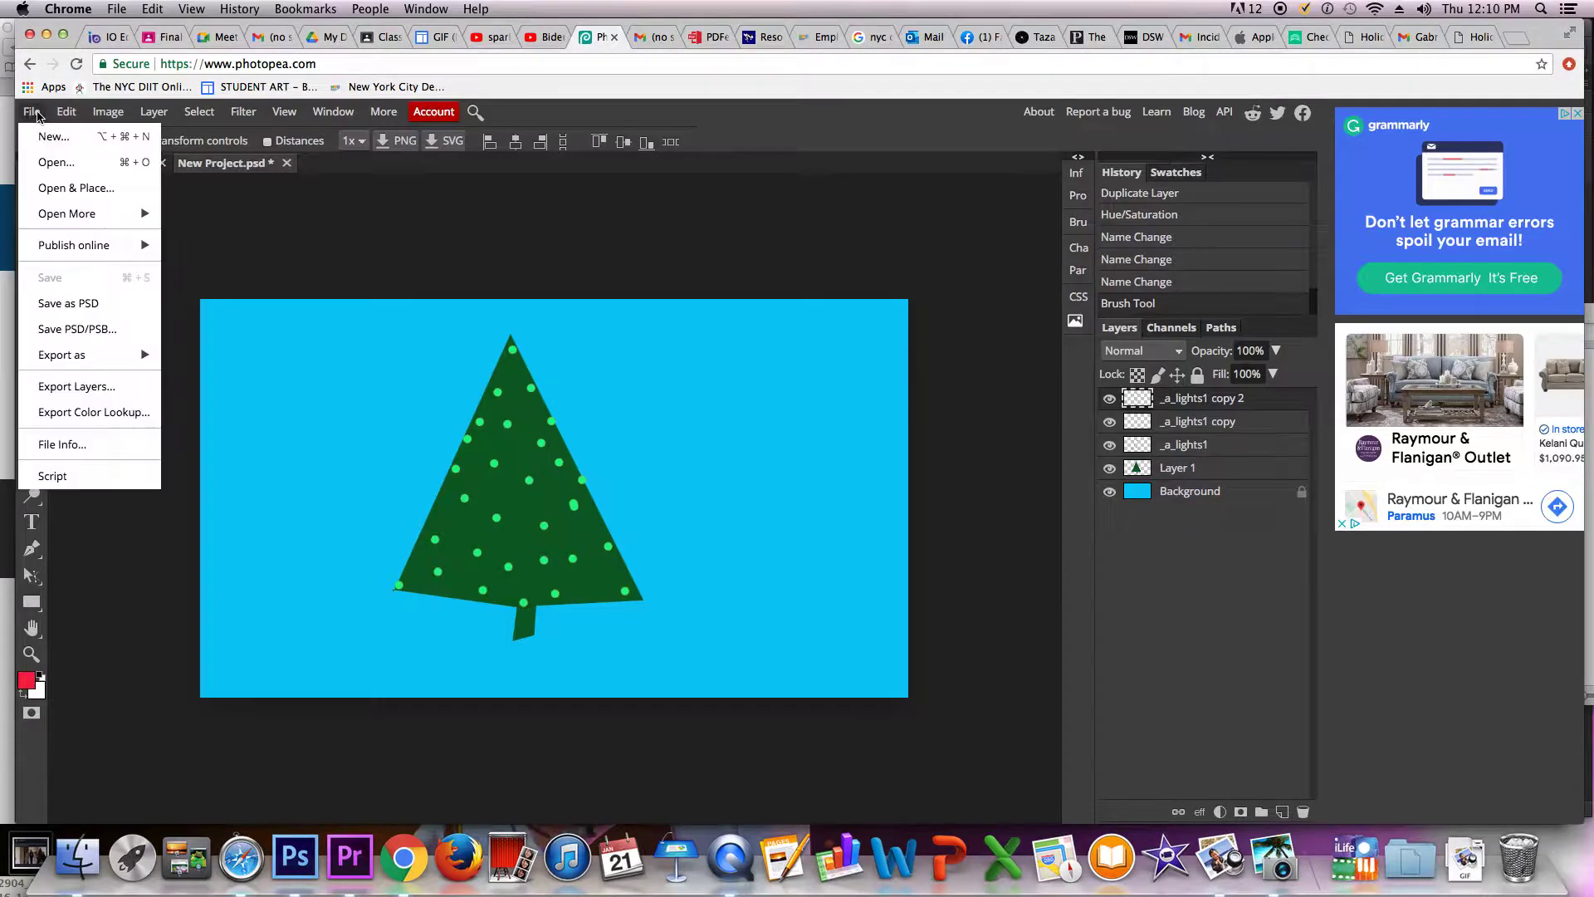
pyautogui.click(91, 140)
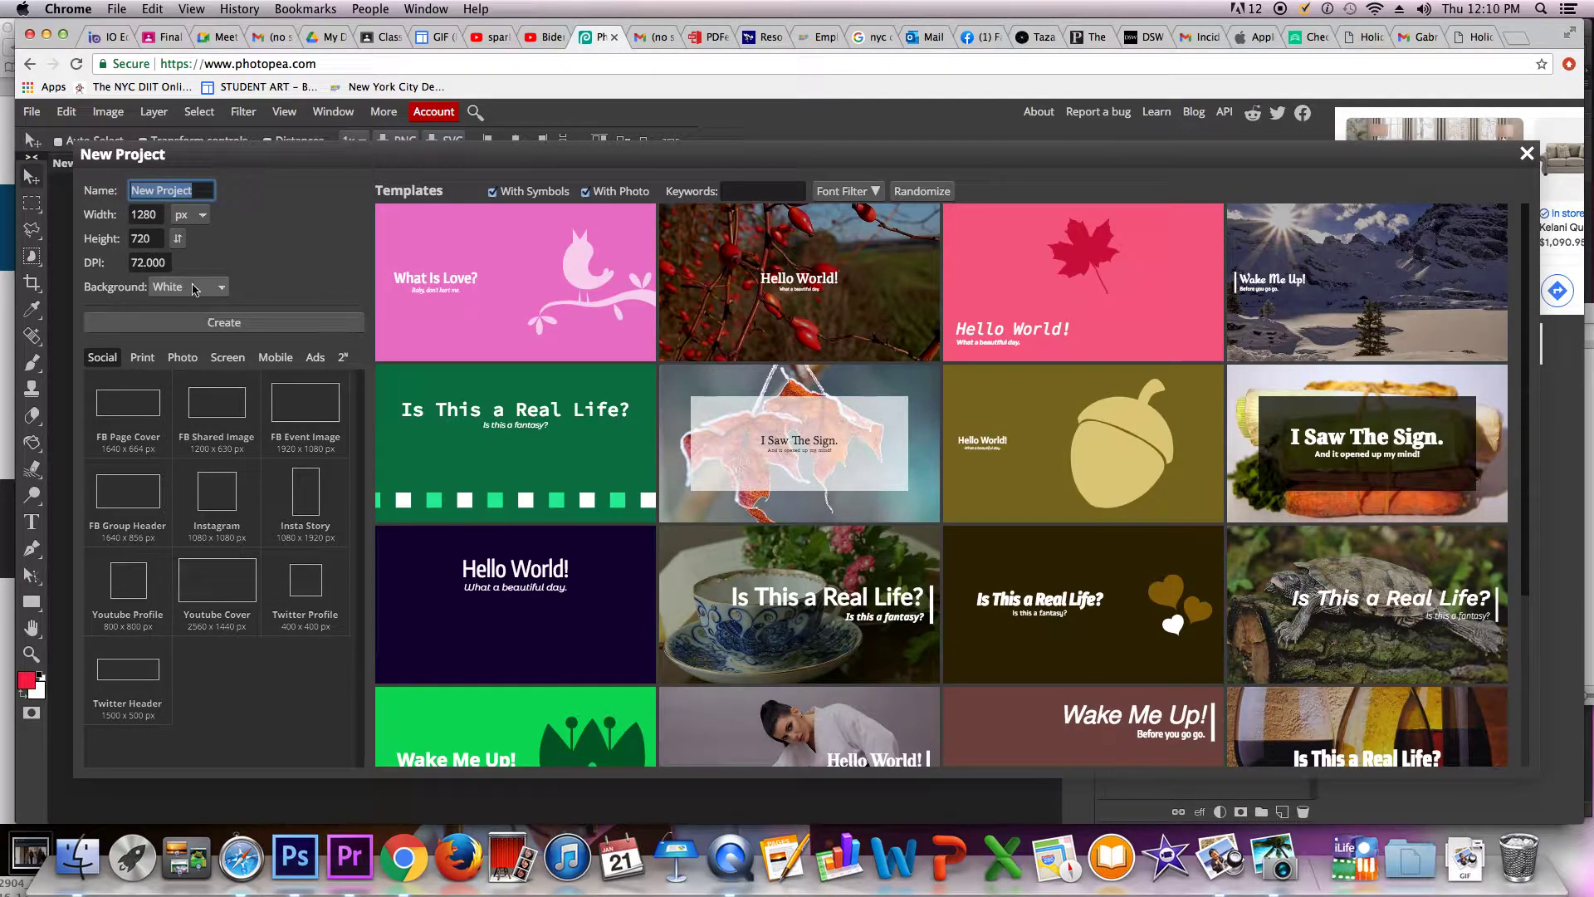
pyautogui.click(218, 328)
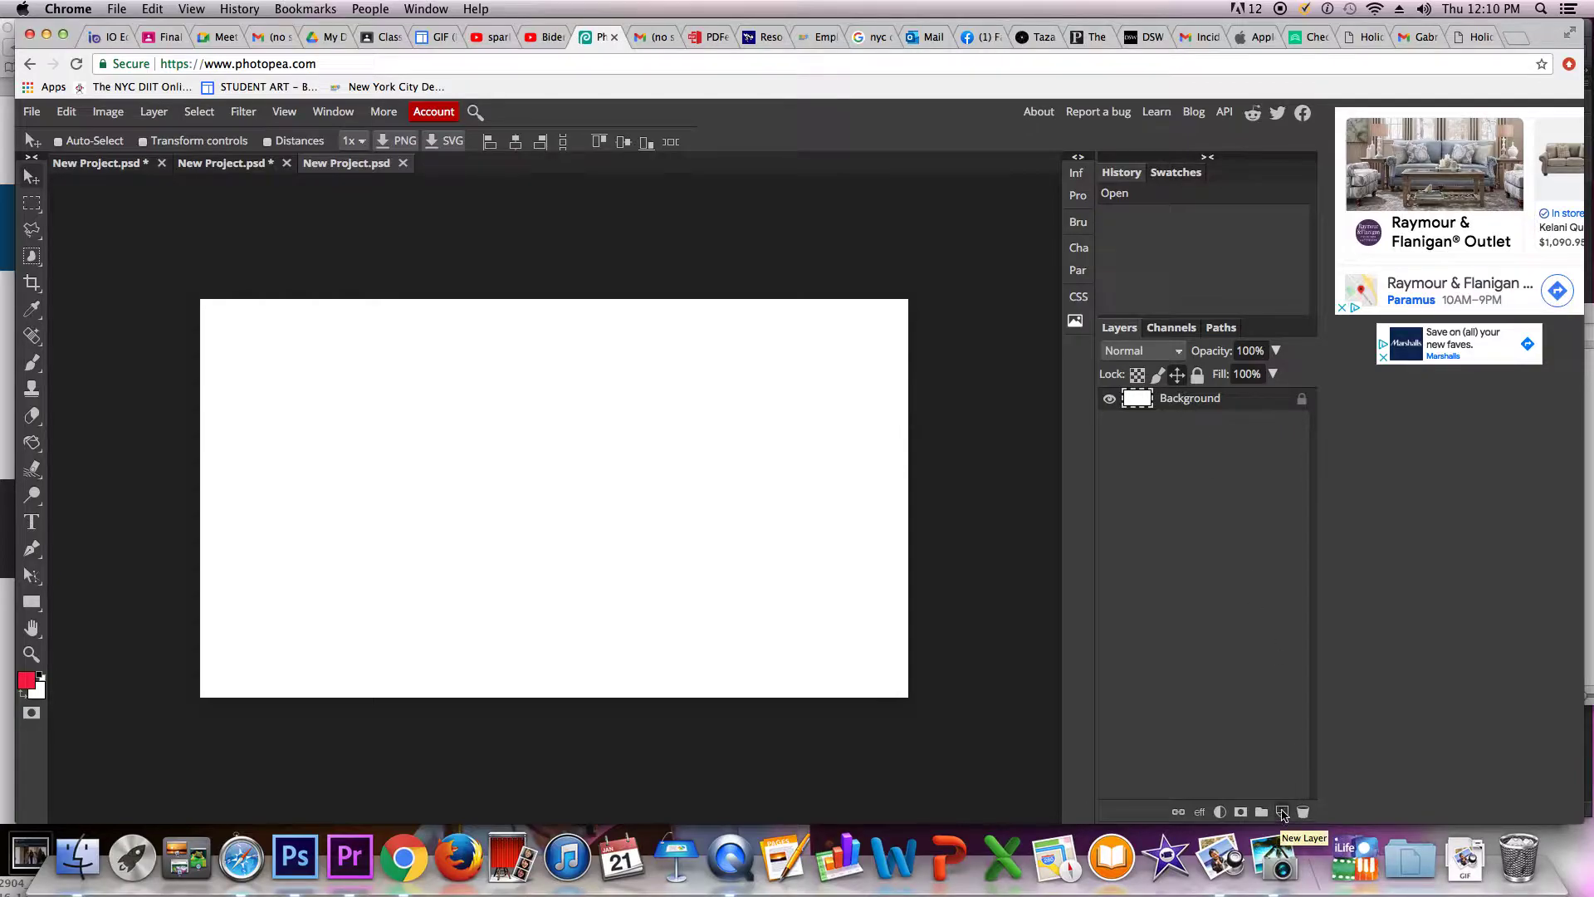
pyautogui.click(1283, 812)
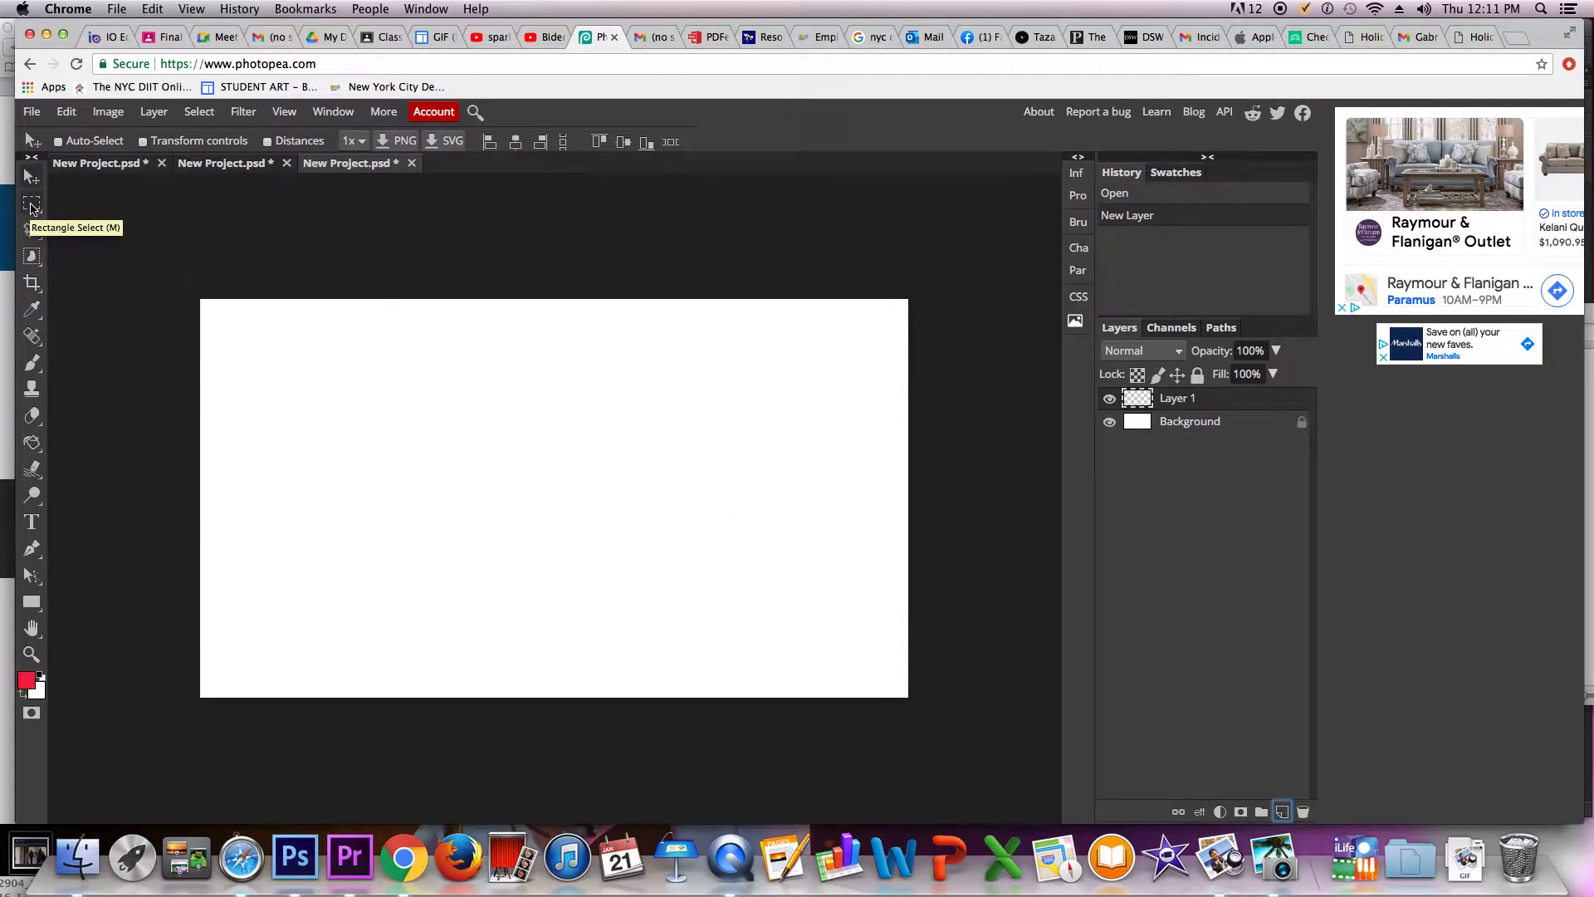
# Draw a circular selection near the canvas's top-left corner with Ellipse Select
pyautogui.rightClick(31, 206)
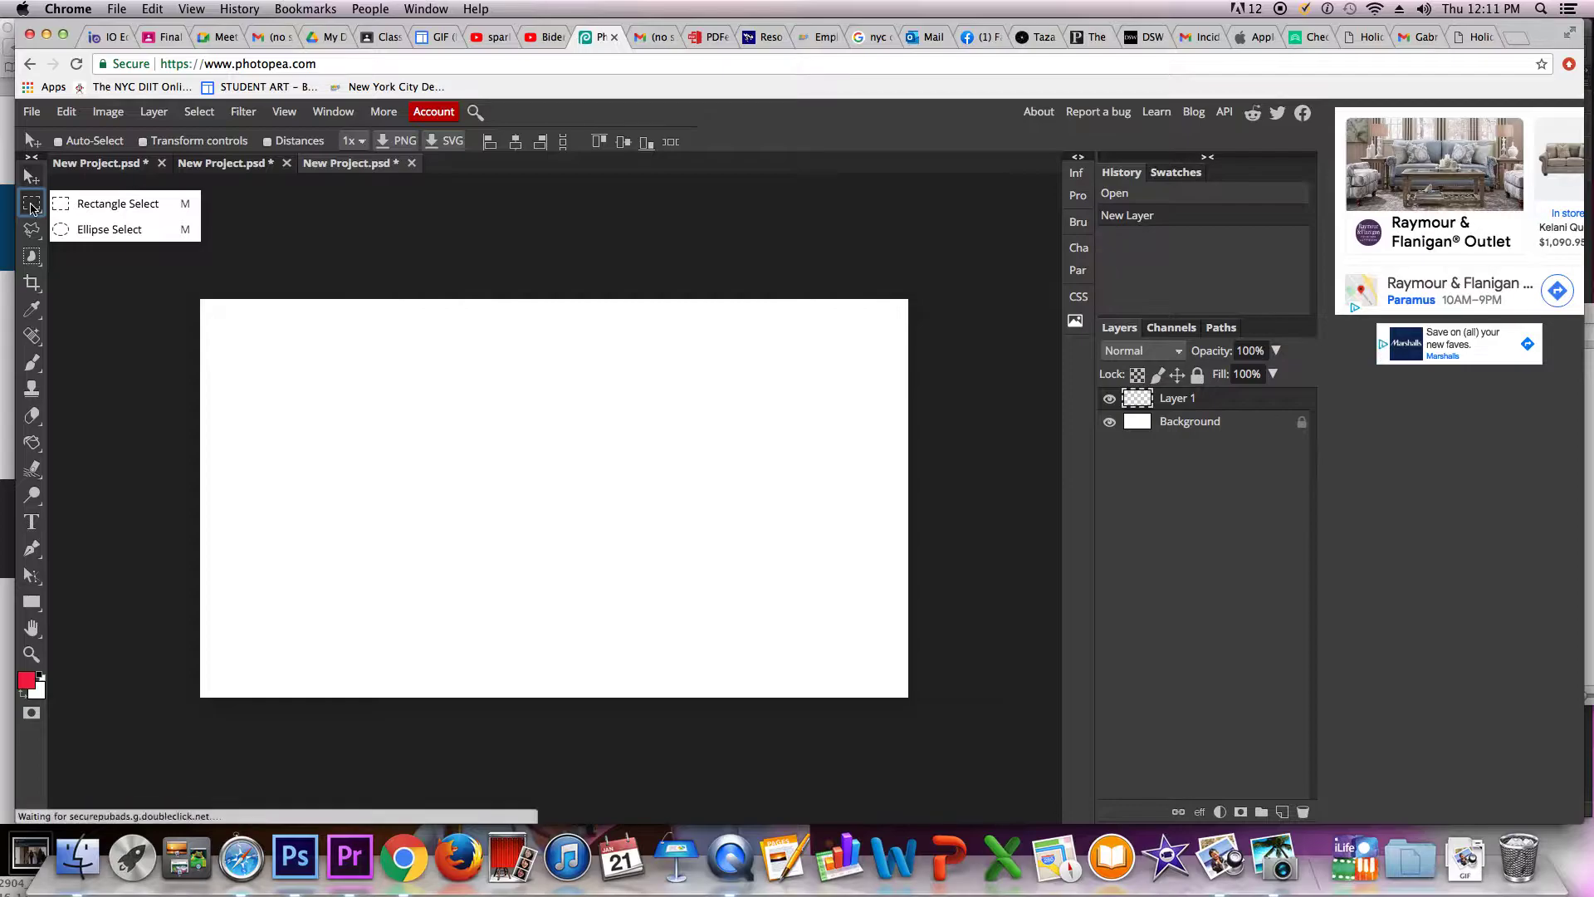
pyautogui.click(130, 231)
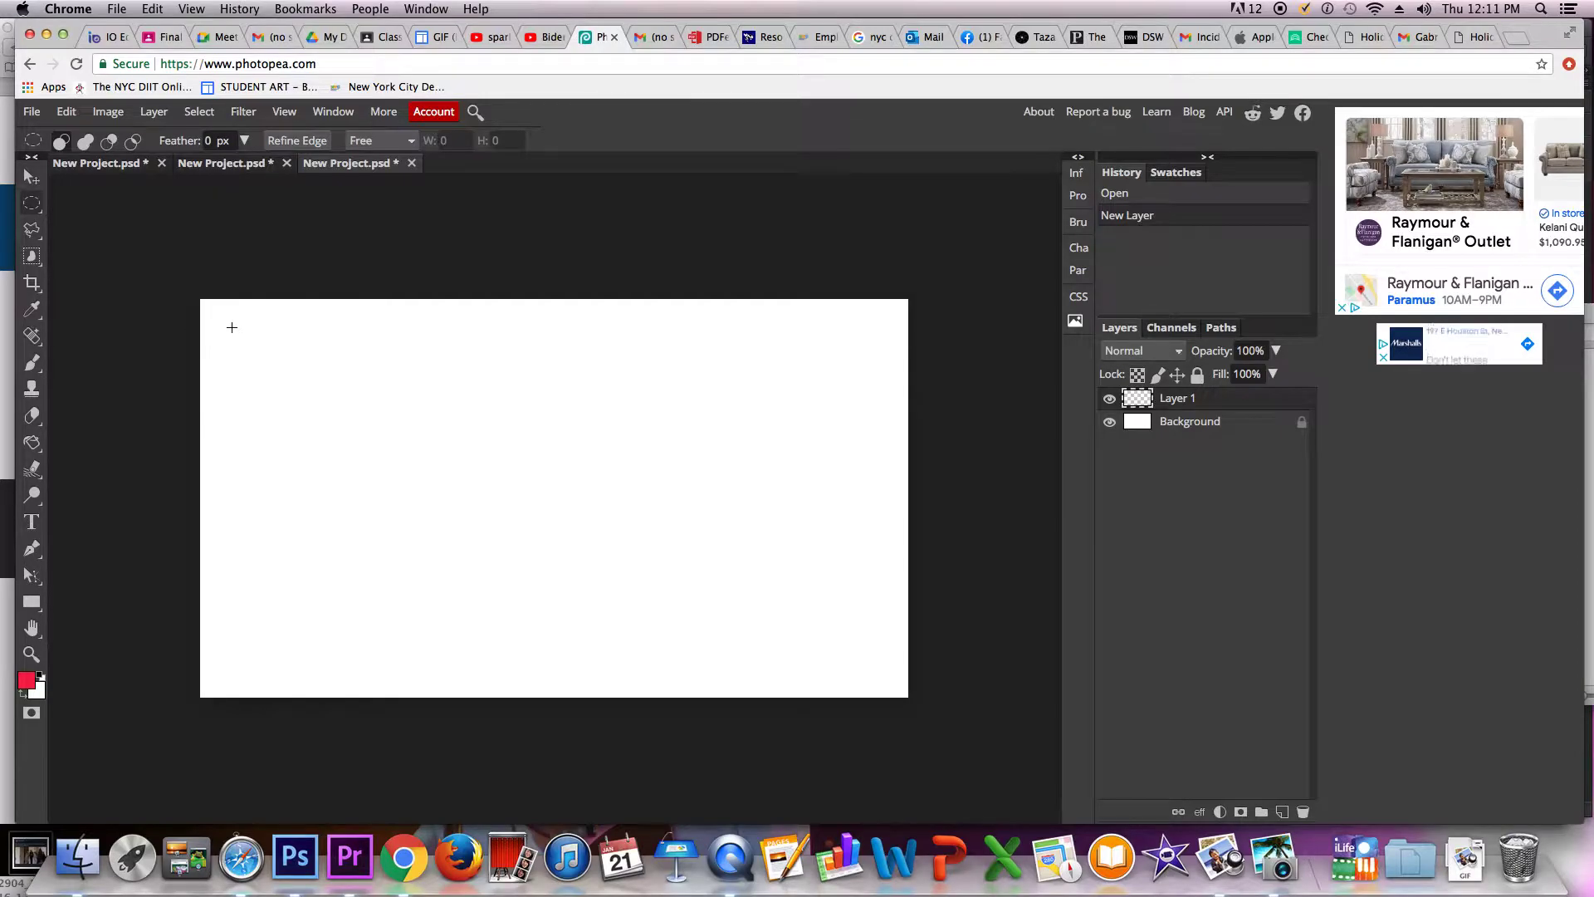
pyautogui.moveTo(231, 326); pyautogui.dragTo(328, 426)
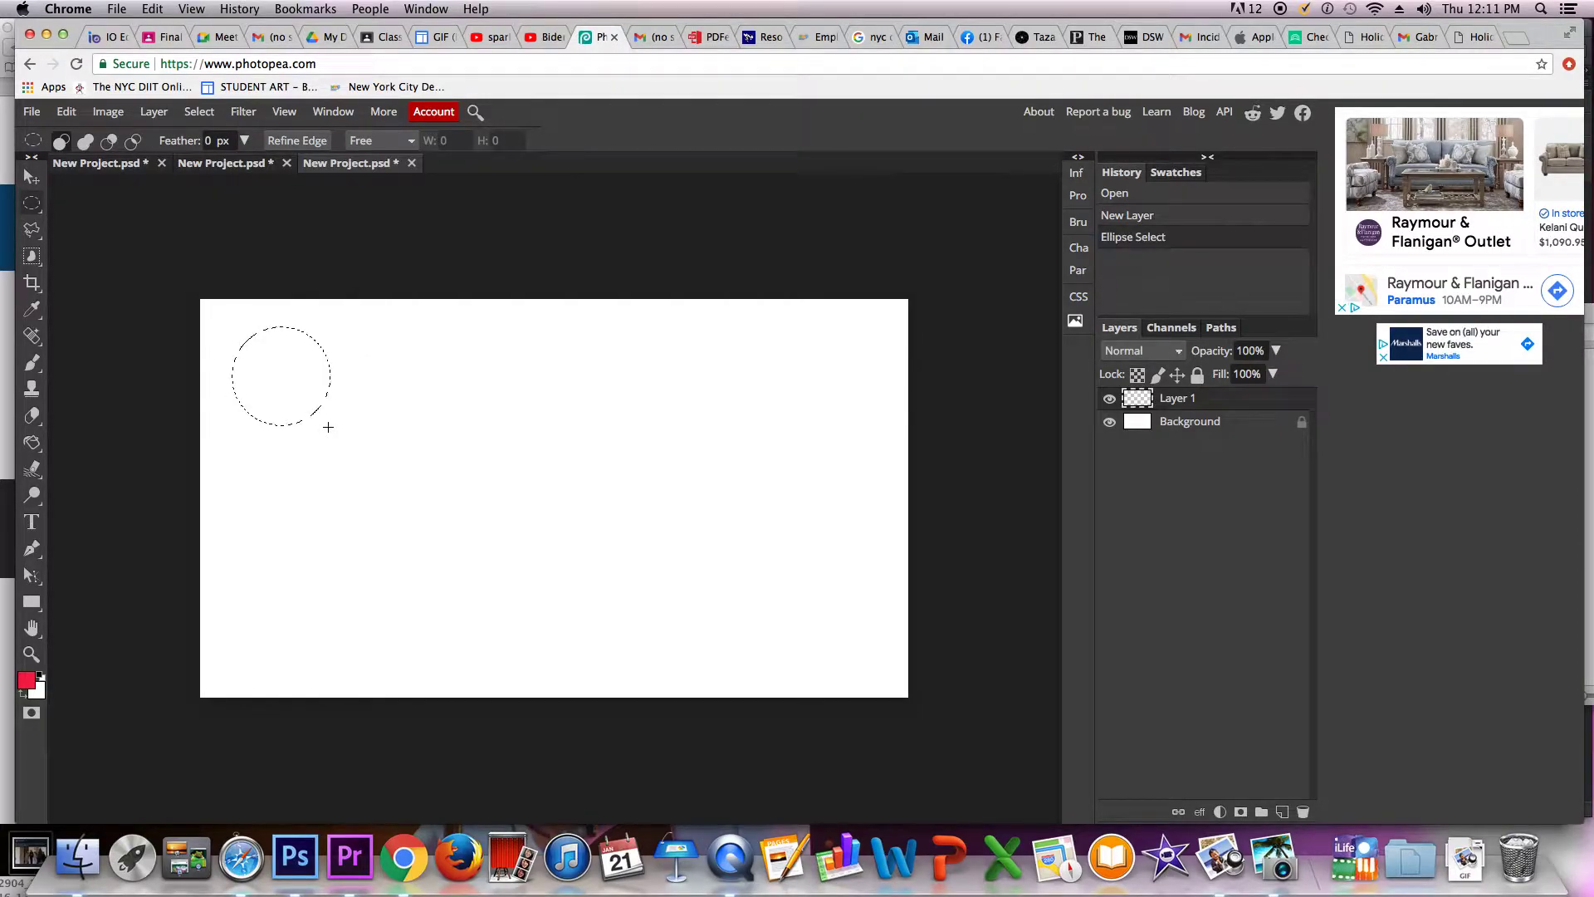
# Fill the circular selection solid red with the Paint Bucket Tool
pyautogui.rightClick(33, 445)
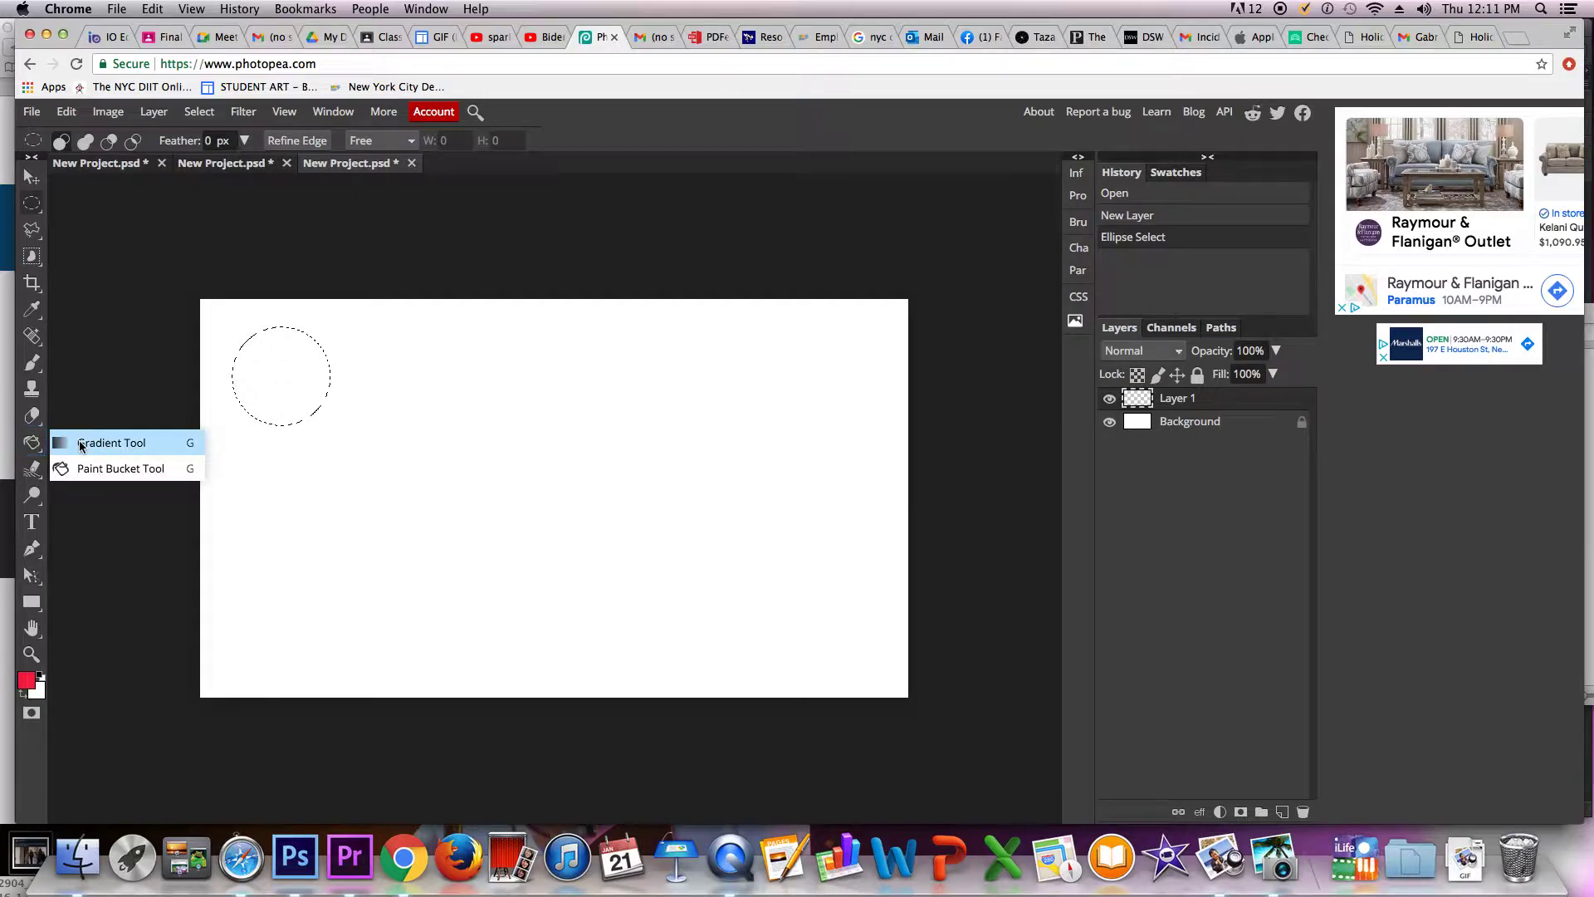
pyautogui.click(81, 446)
pyautogui.rightClick(30, 444)
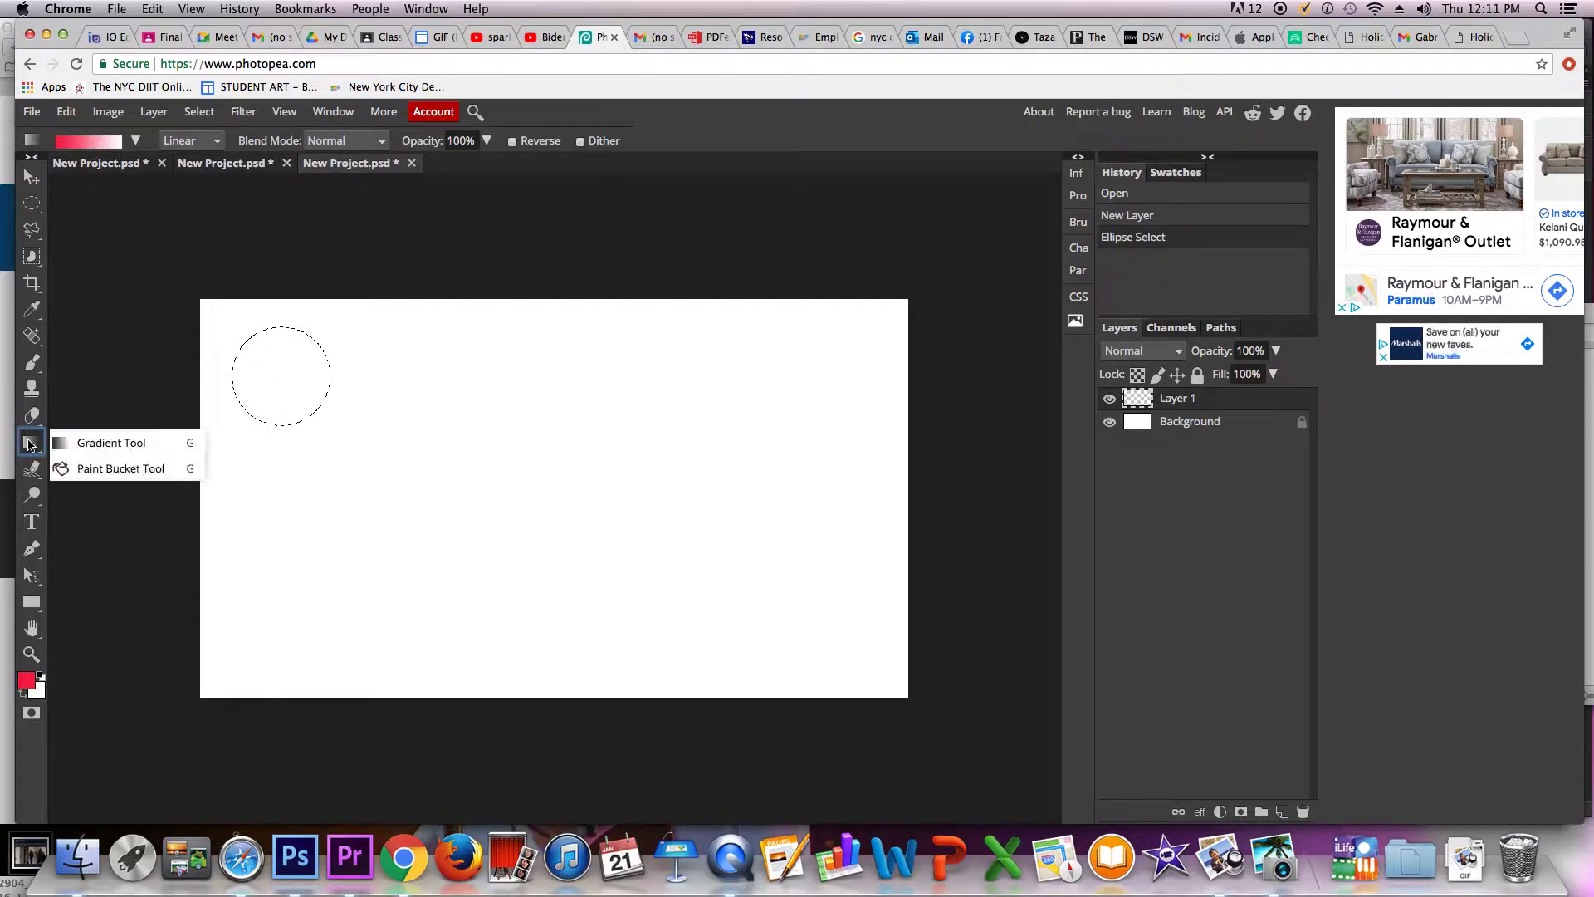
pyautogui.click(98, 469)
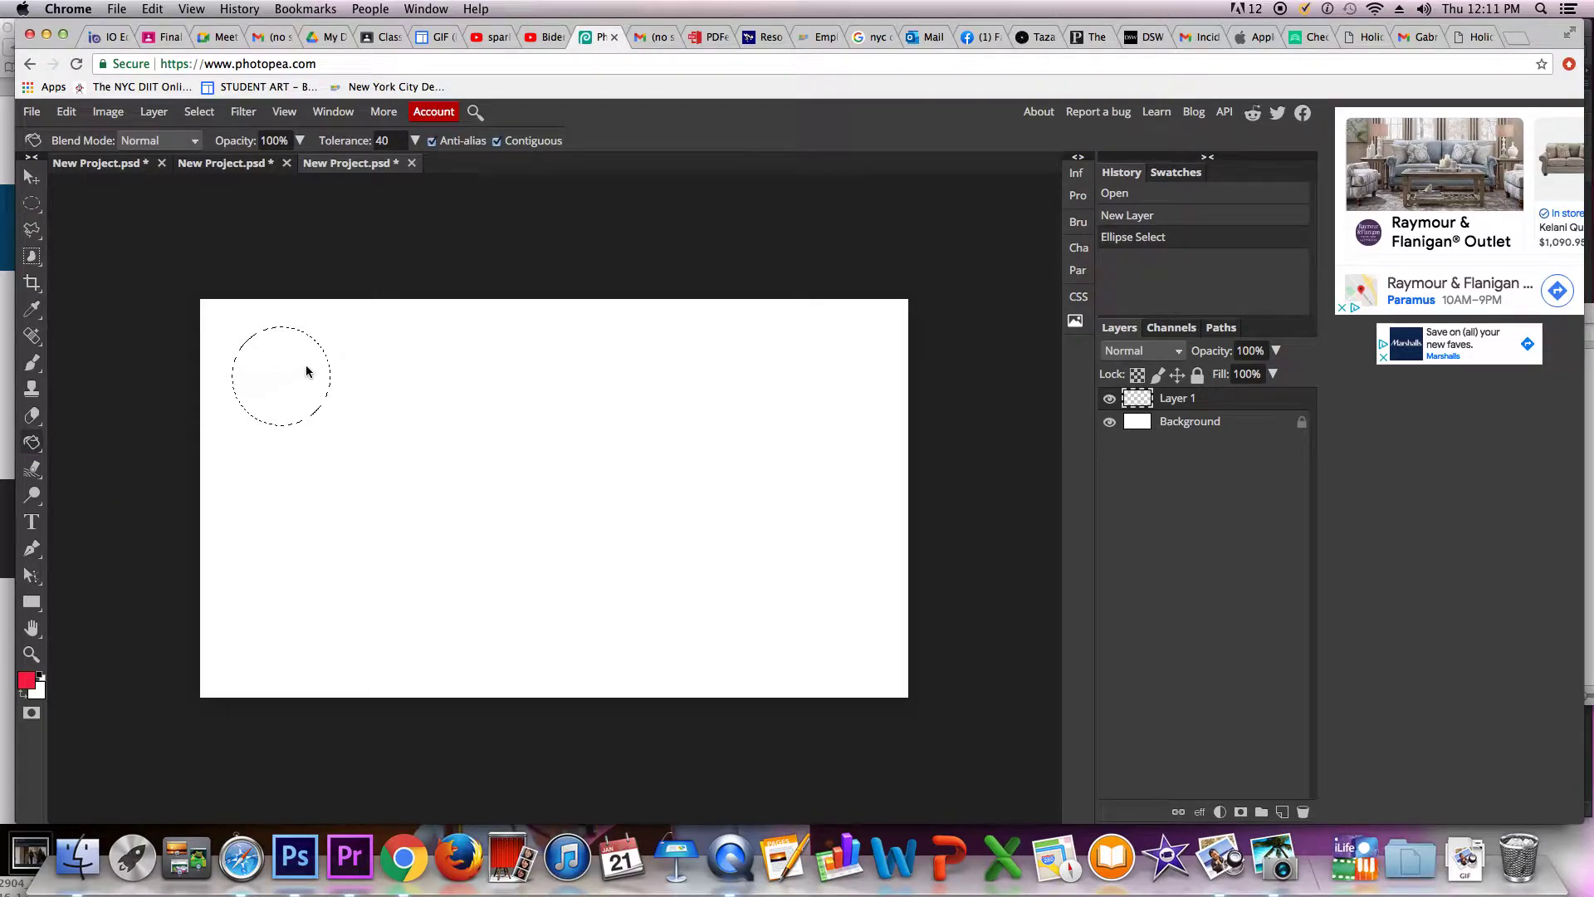
pyautogui.click(275, 373)
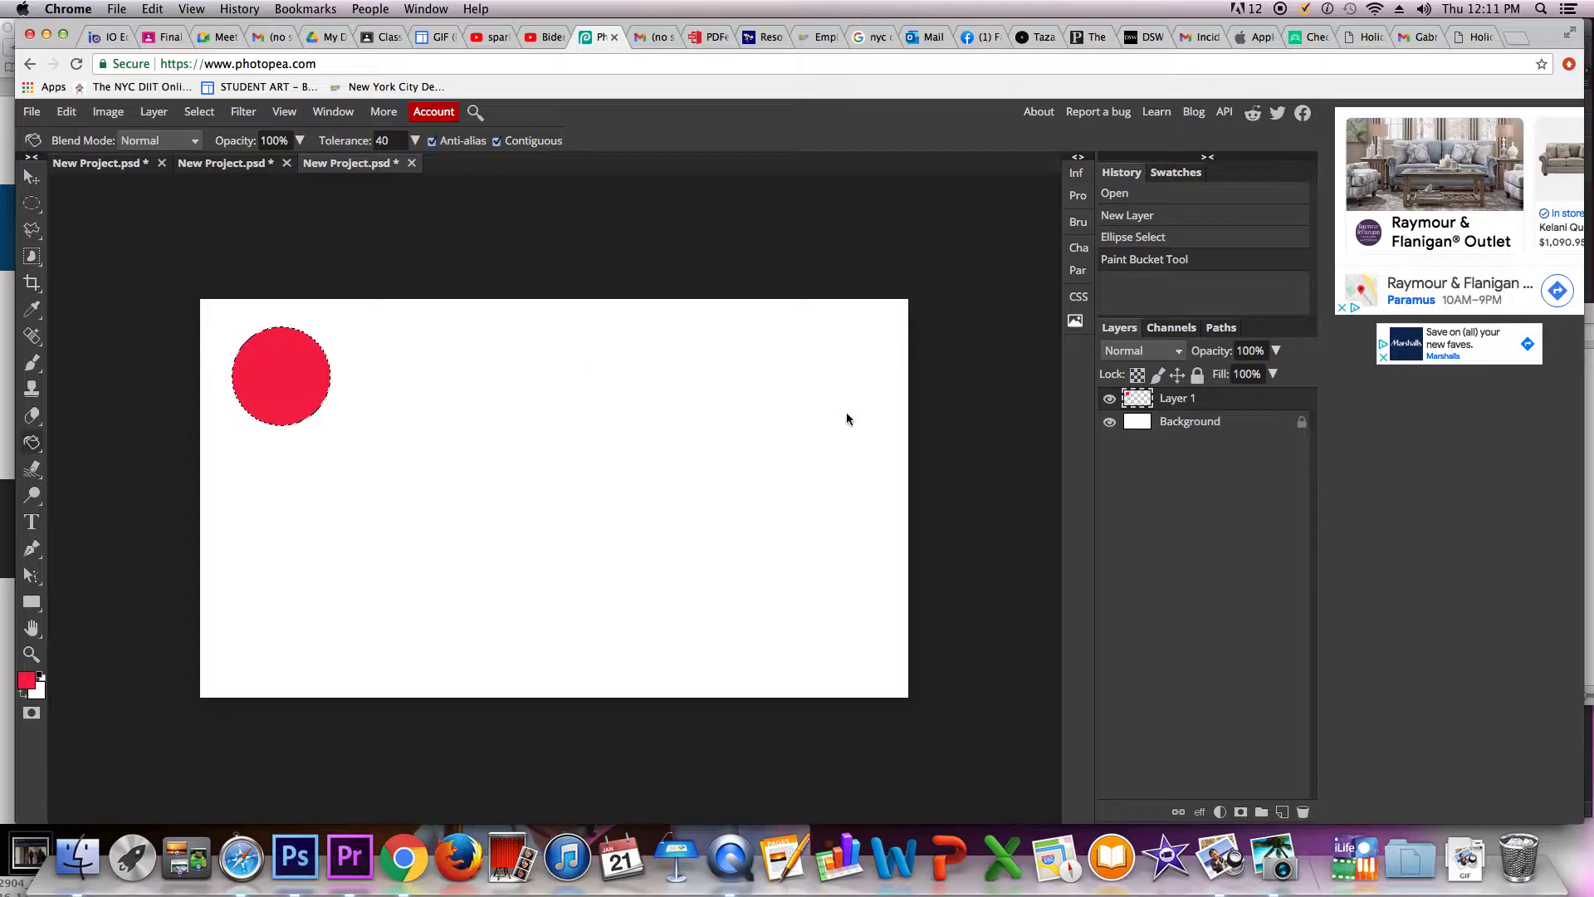
# Duplicate the red circle three times, moving each copy further down-right until the last touches the bottom
pyautogui.rightClick(1204, 404)
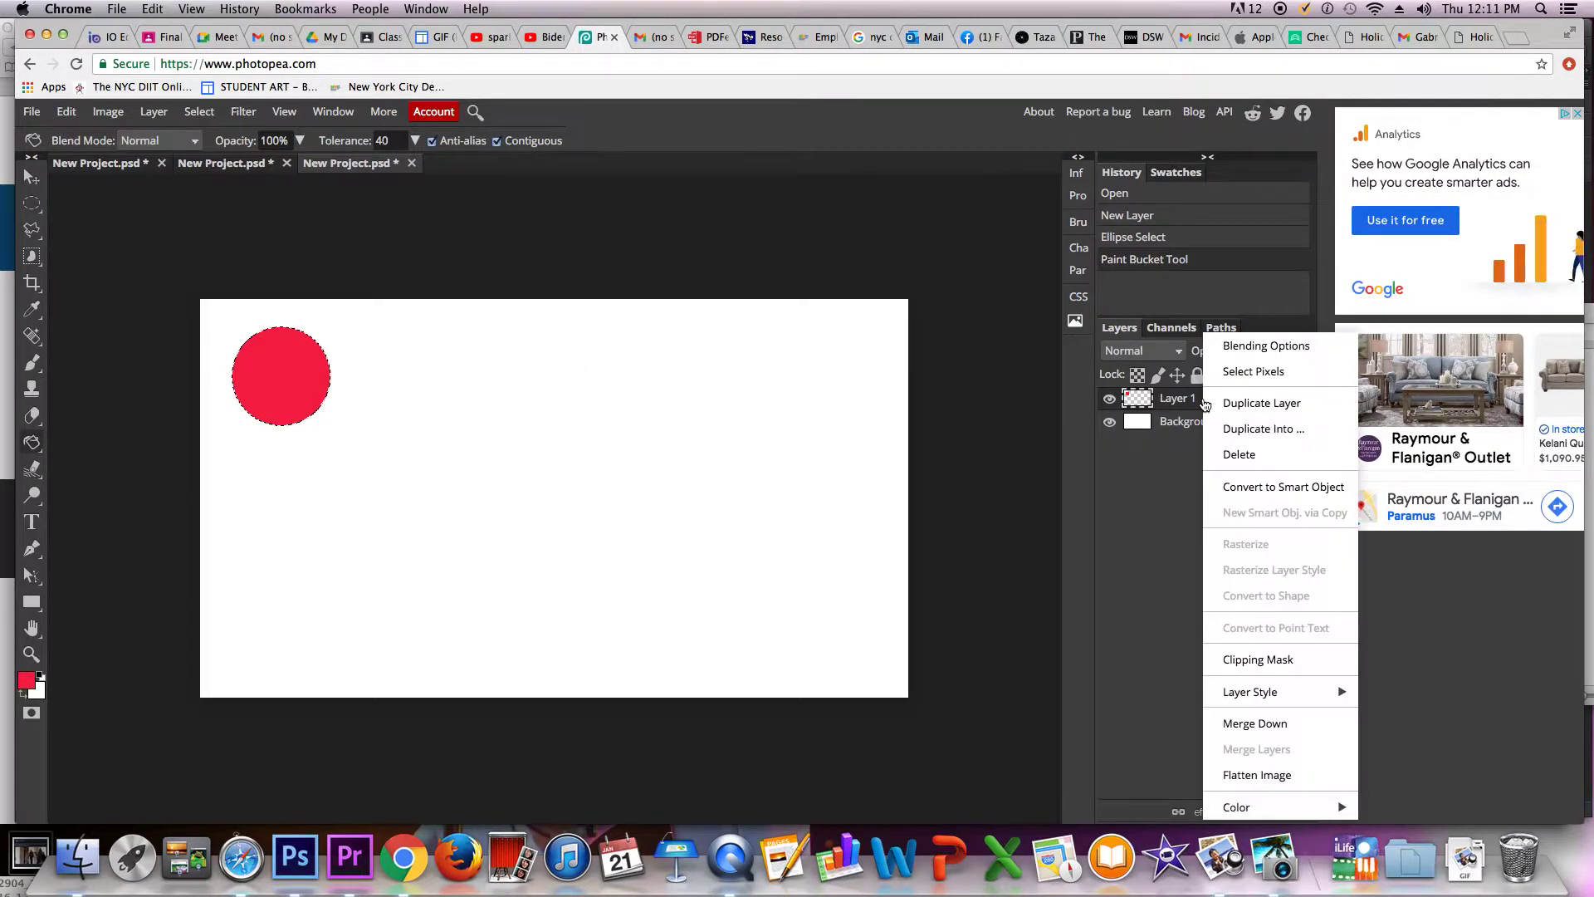
pyautogui.click(1254, 407)
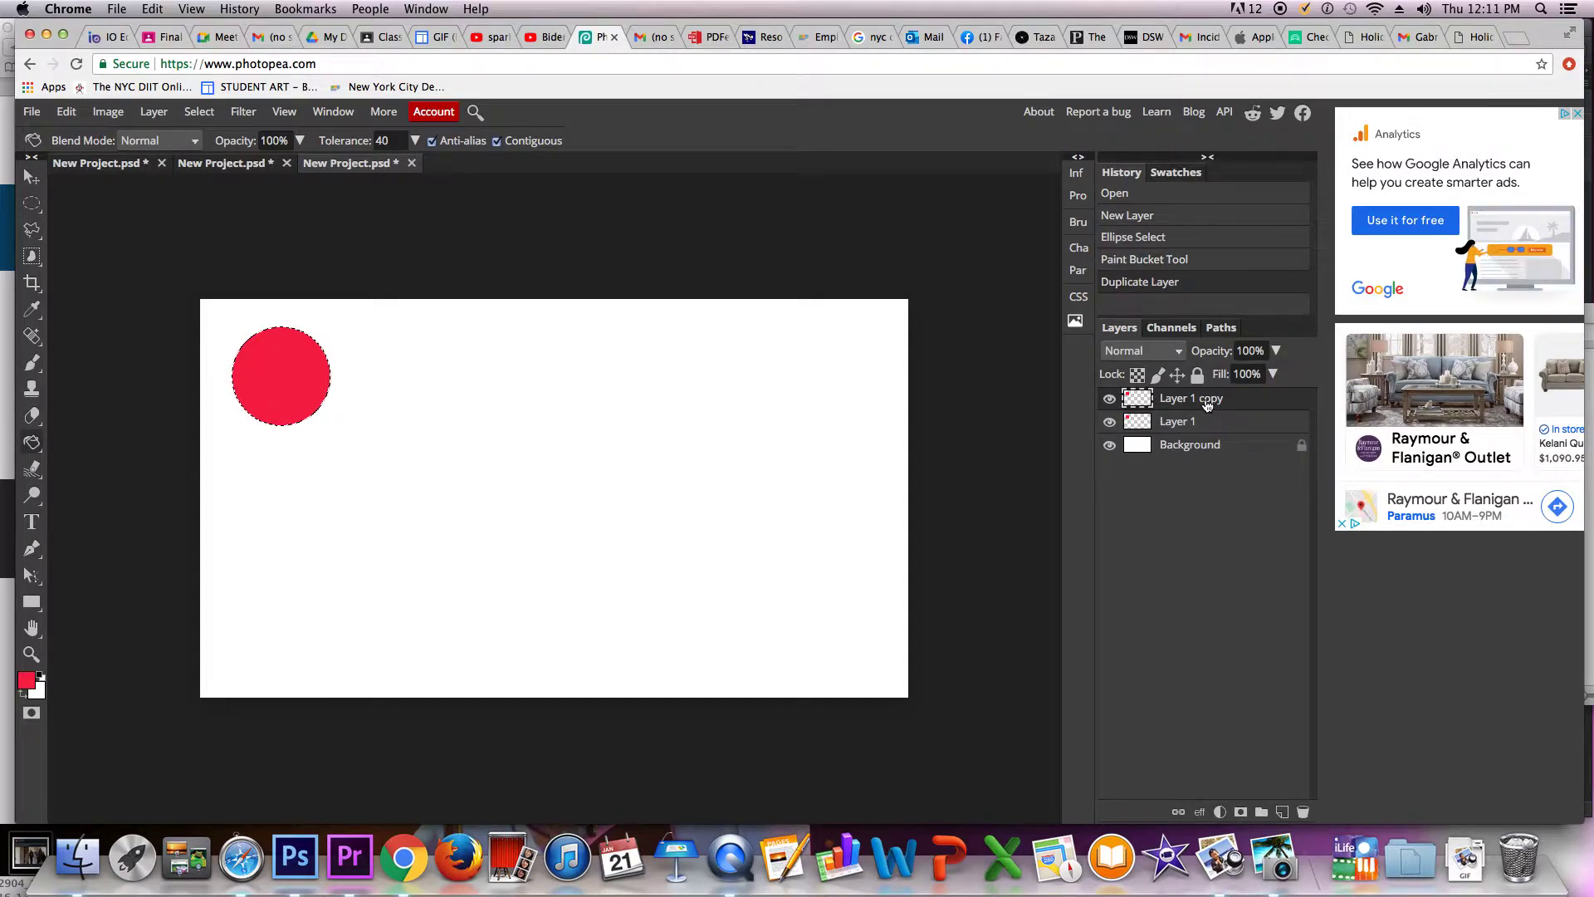
pyautogui.click(32, 176)
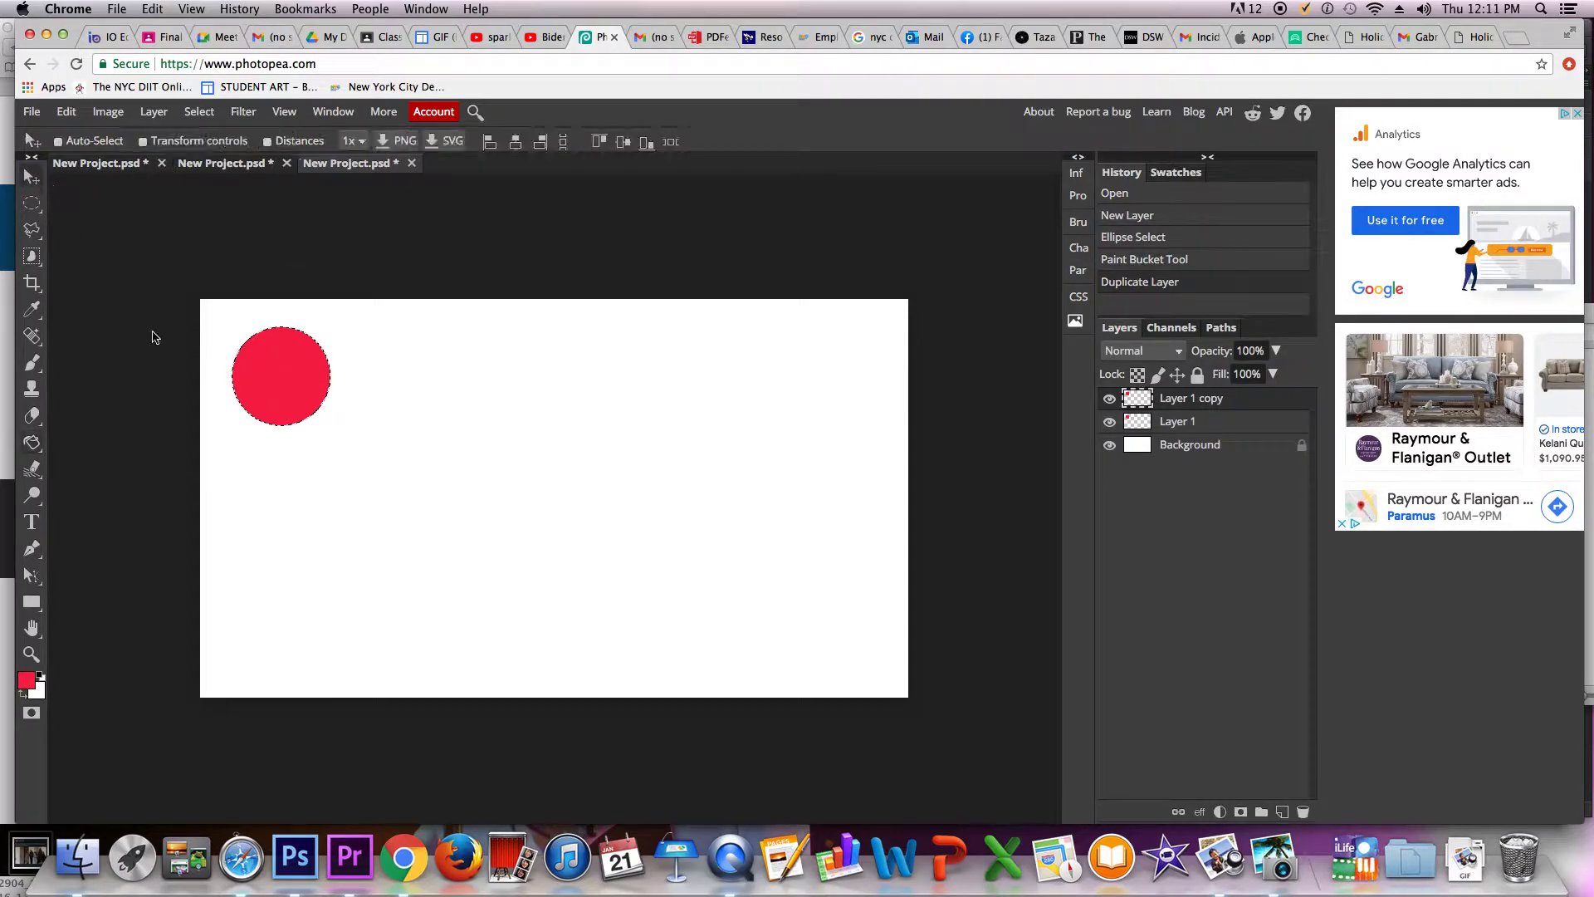
pyautogui.moveTo(284, 392); pyautogui.dragTo(372, 485)
pyautogui.rightClick(1229, 407)
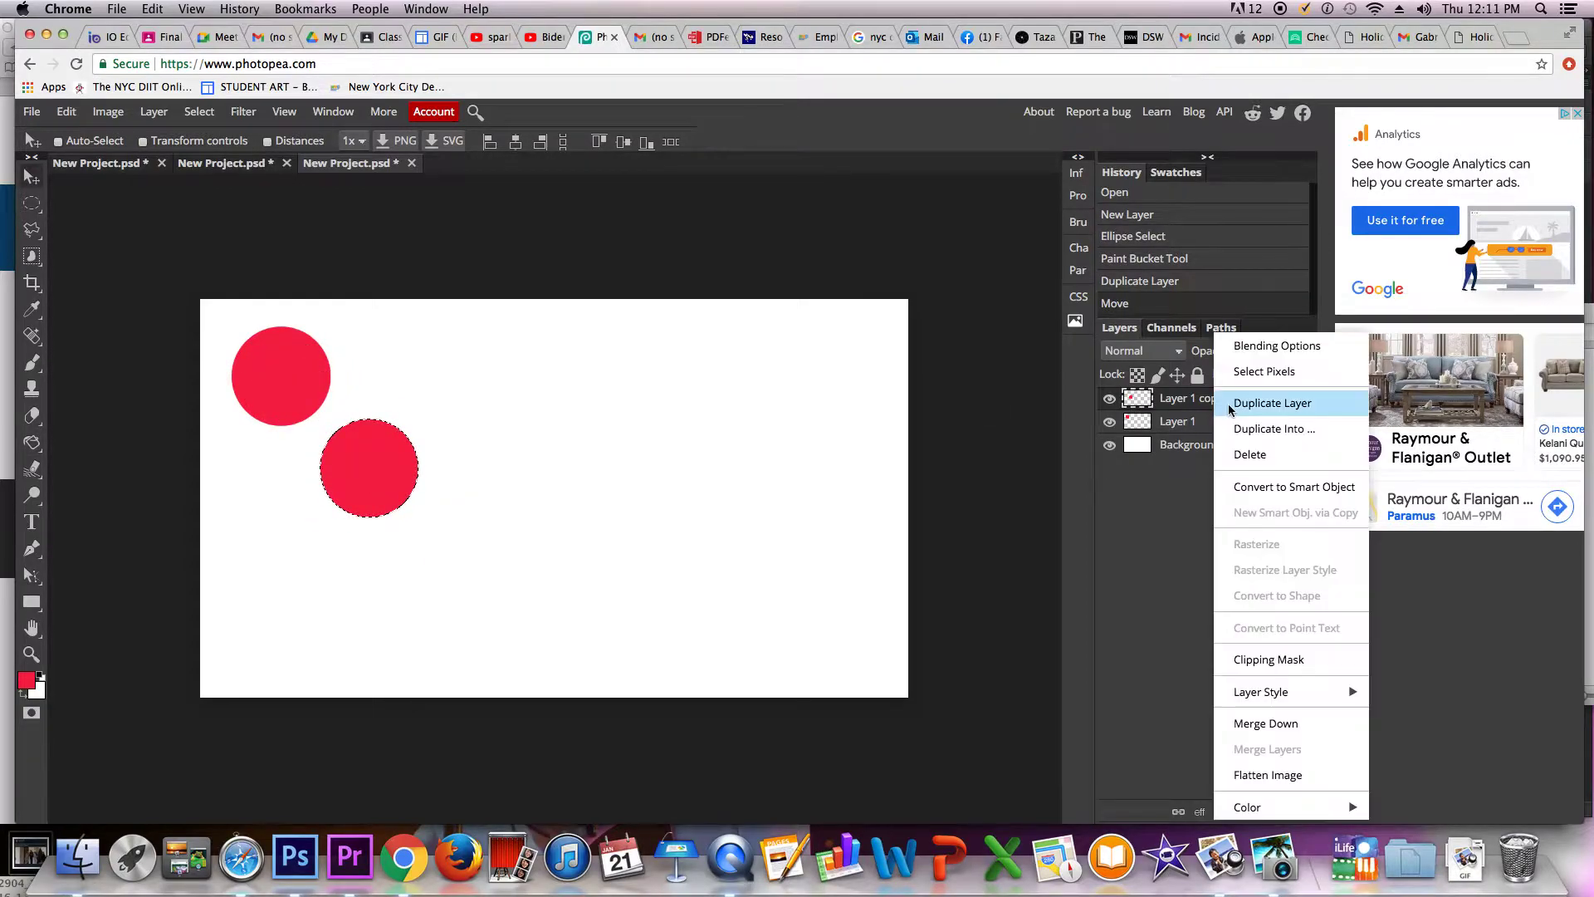
pyautogui.click(1270, 403)
pyautogui.moveTo(355, 480); pyautogui.dragTo(487, 573)
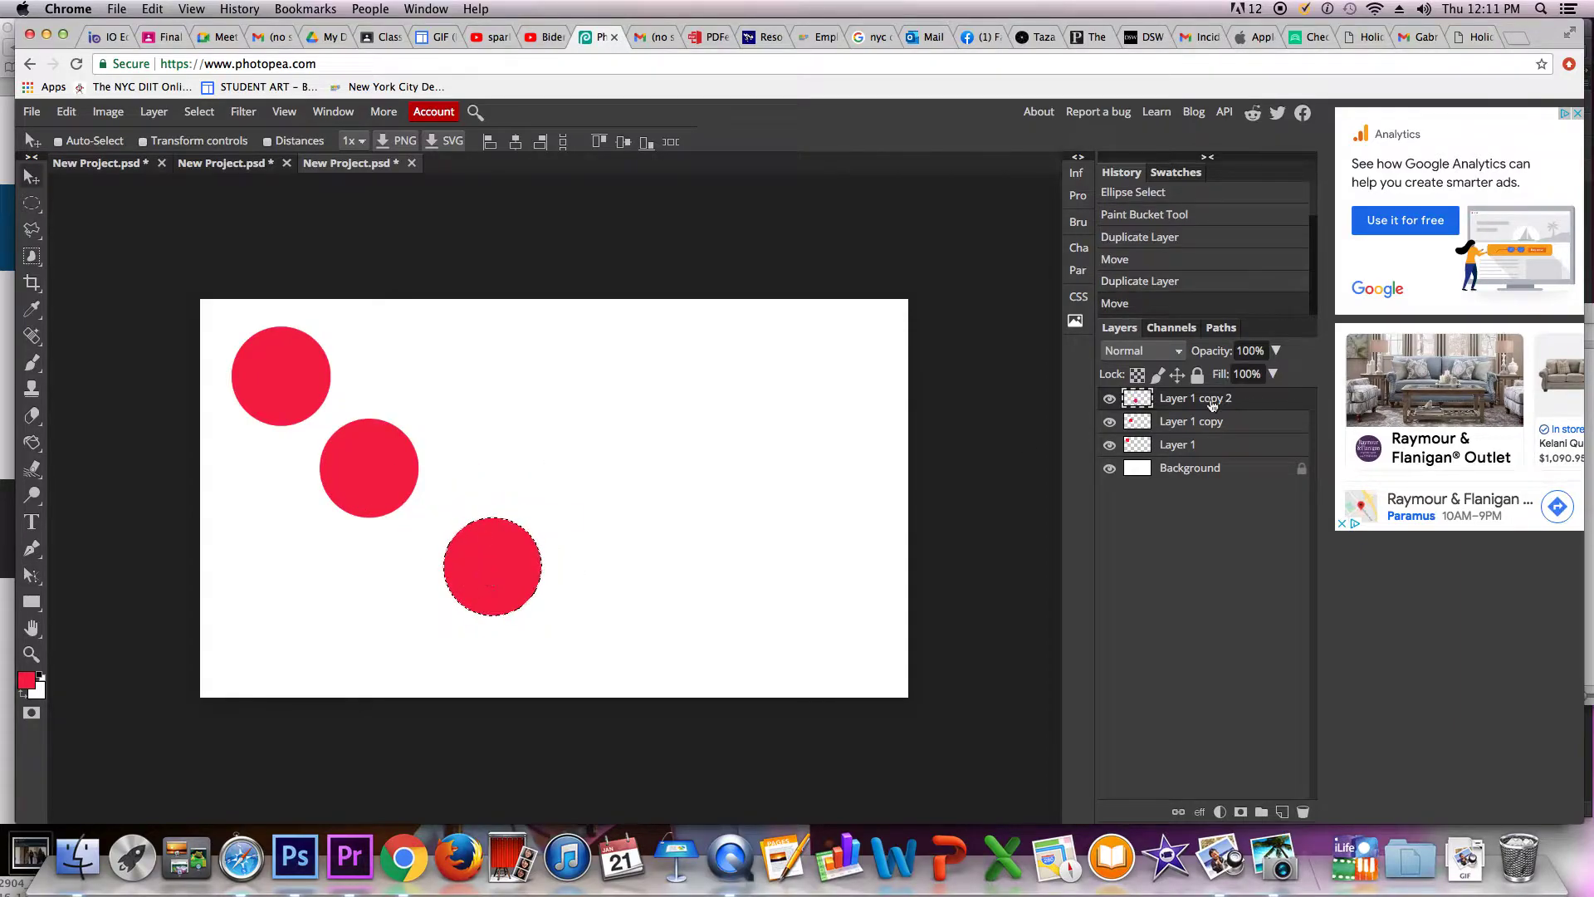
pyautogui.rightClick(1213, 401)
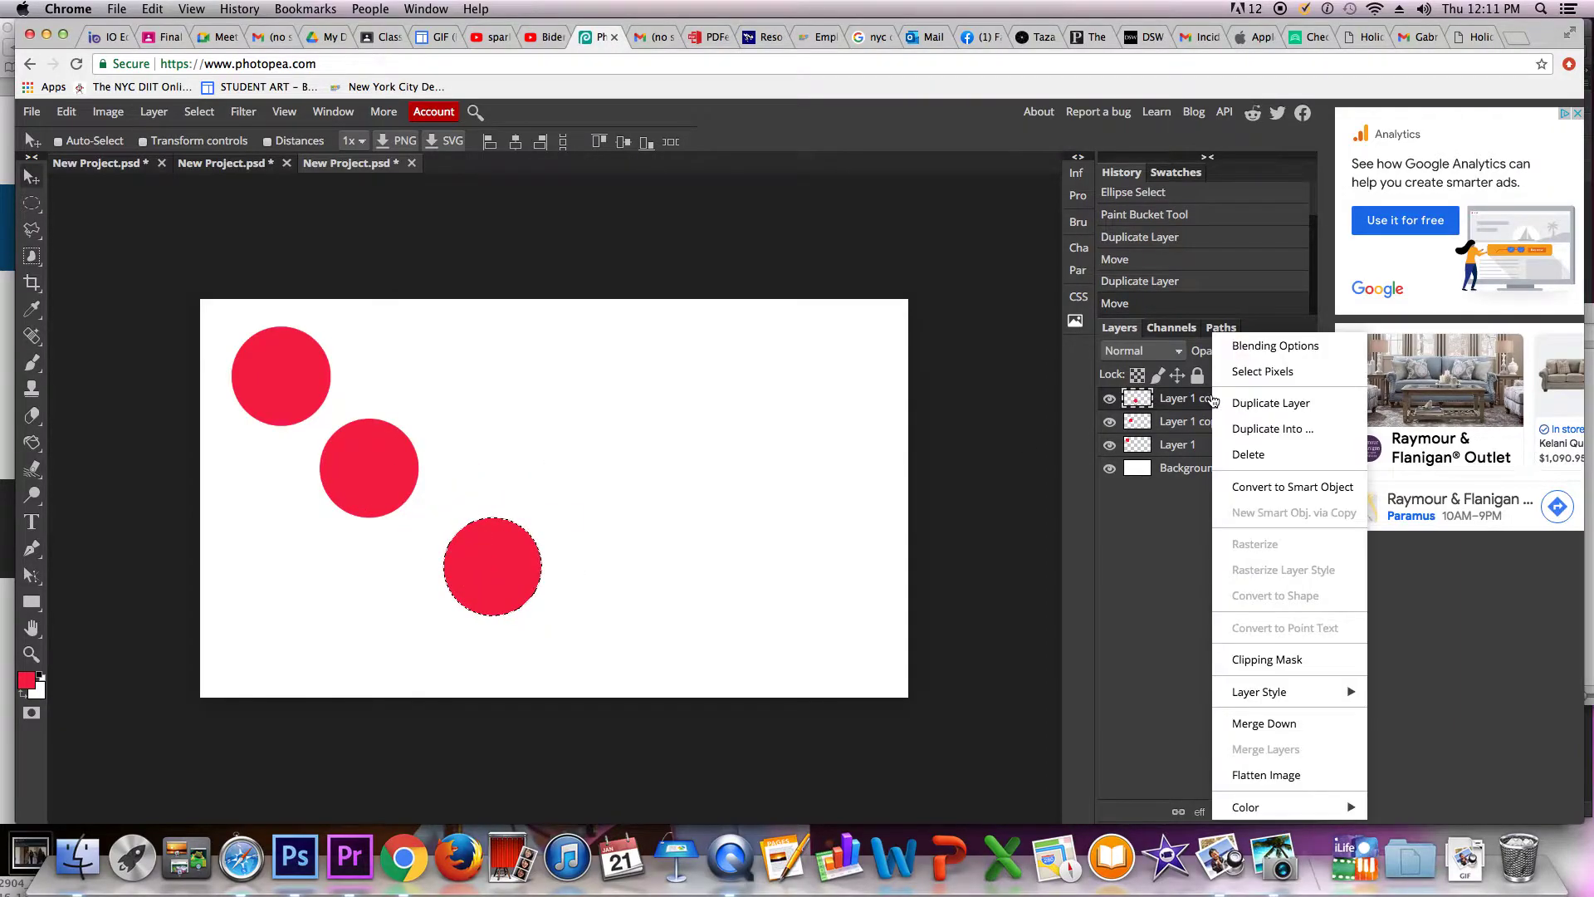
pyautogui.click(1258, 404)
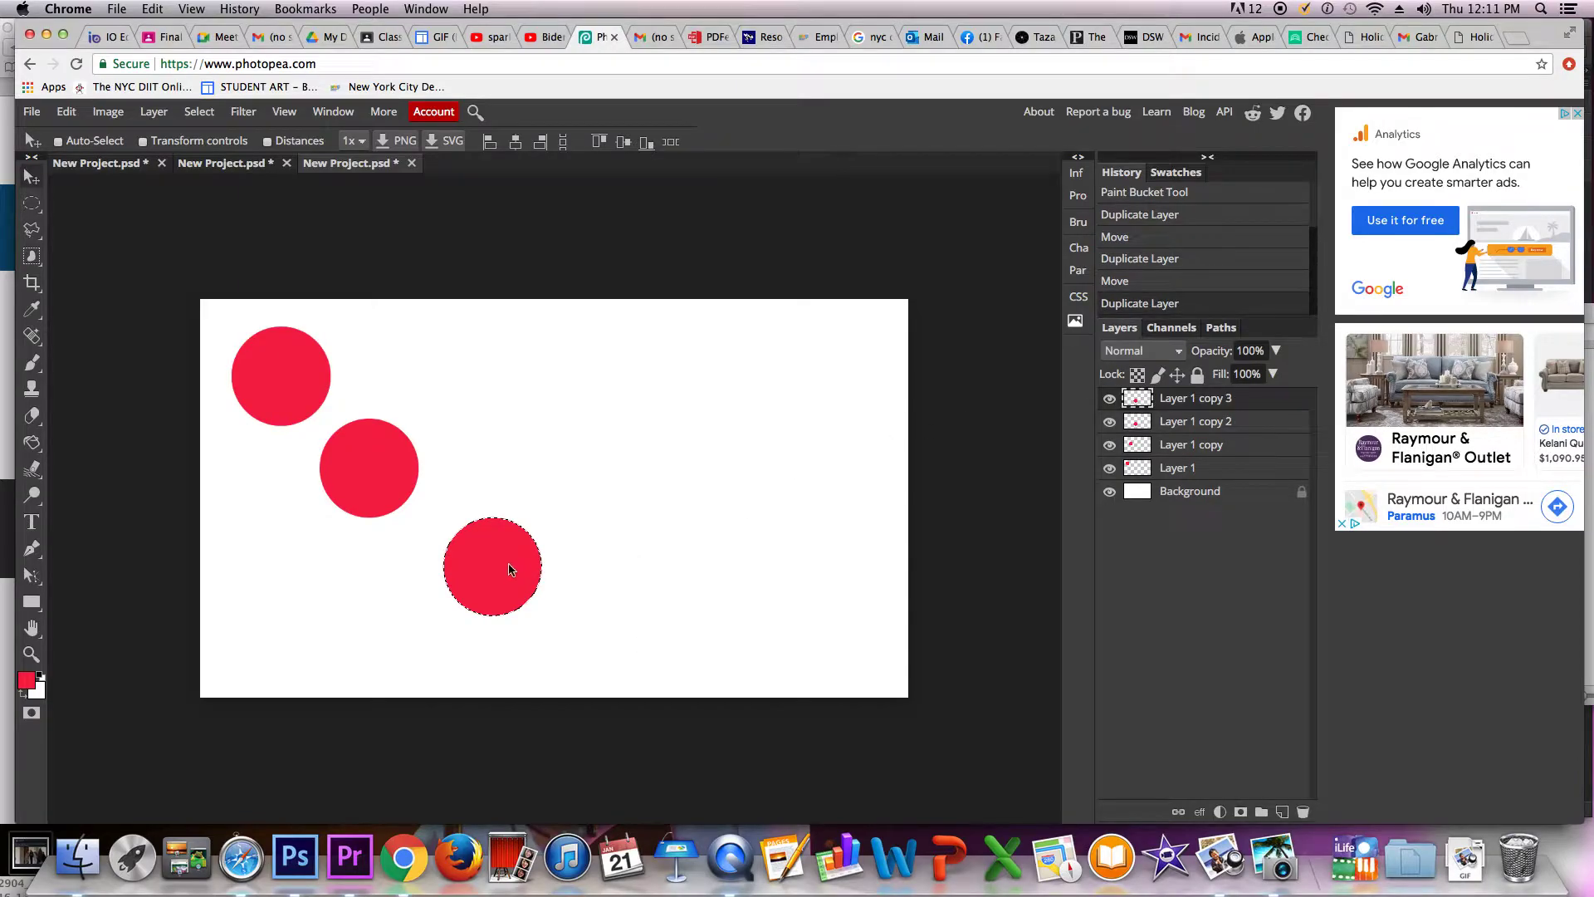
pyautogui.moveTo(510, 570); pyautogui.dragTo(566, 669)
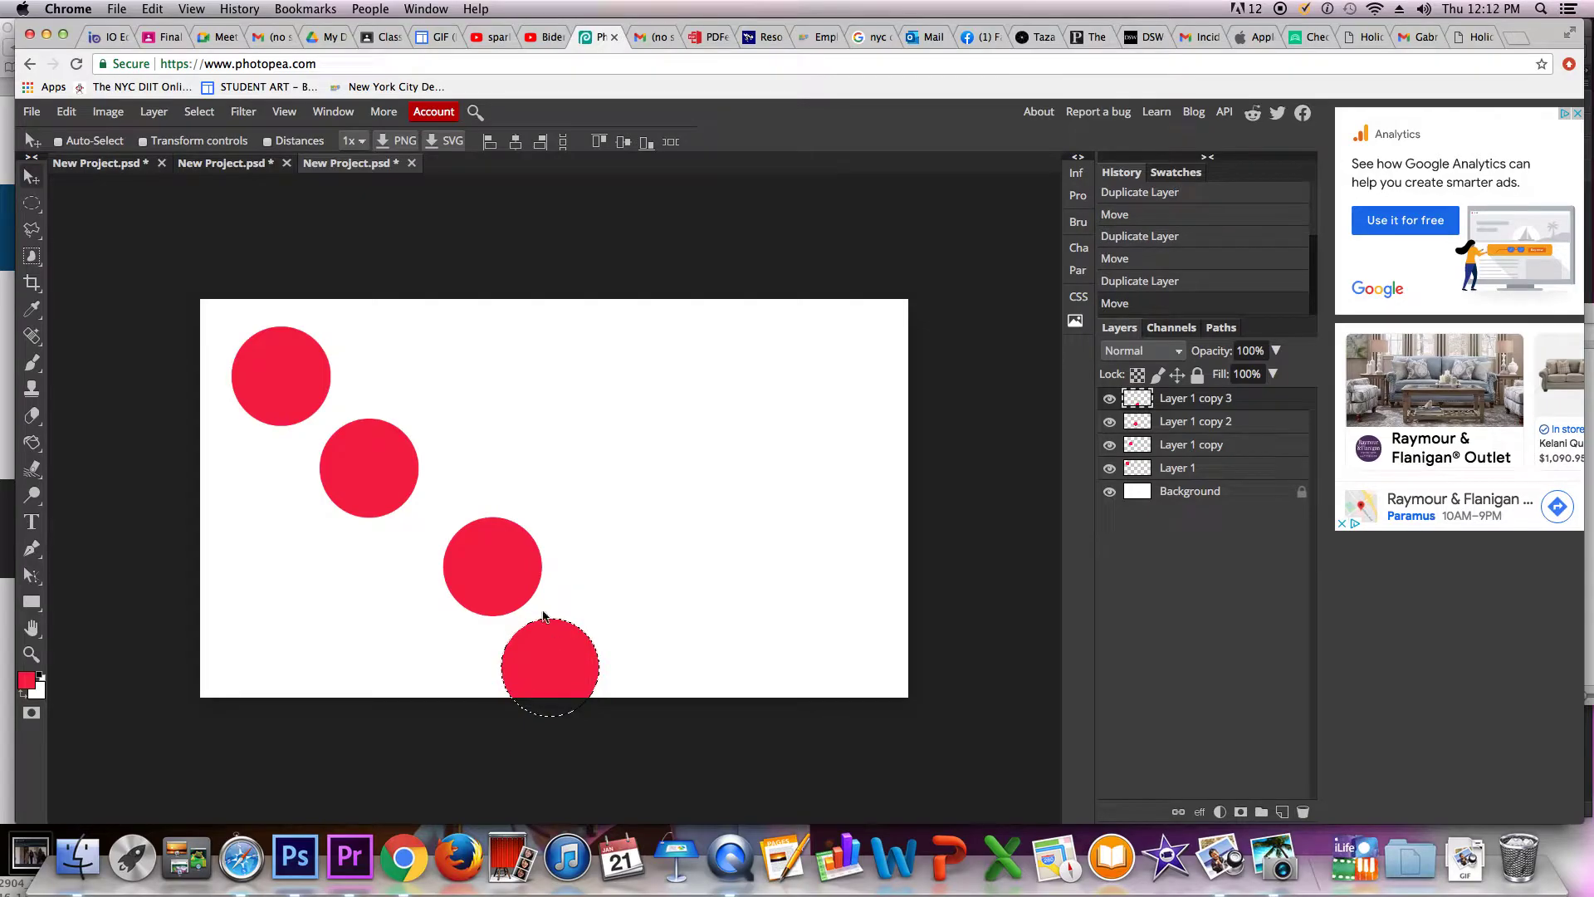
pyautogui.click(109, 113)
# Scale the bottom circle wider and shorter into a flat oval resting on the canvas bottom
pyautogui.moveTo(66, 113)
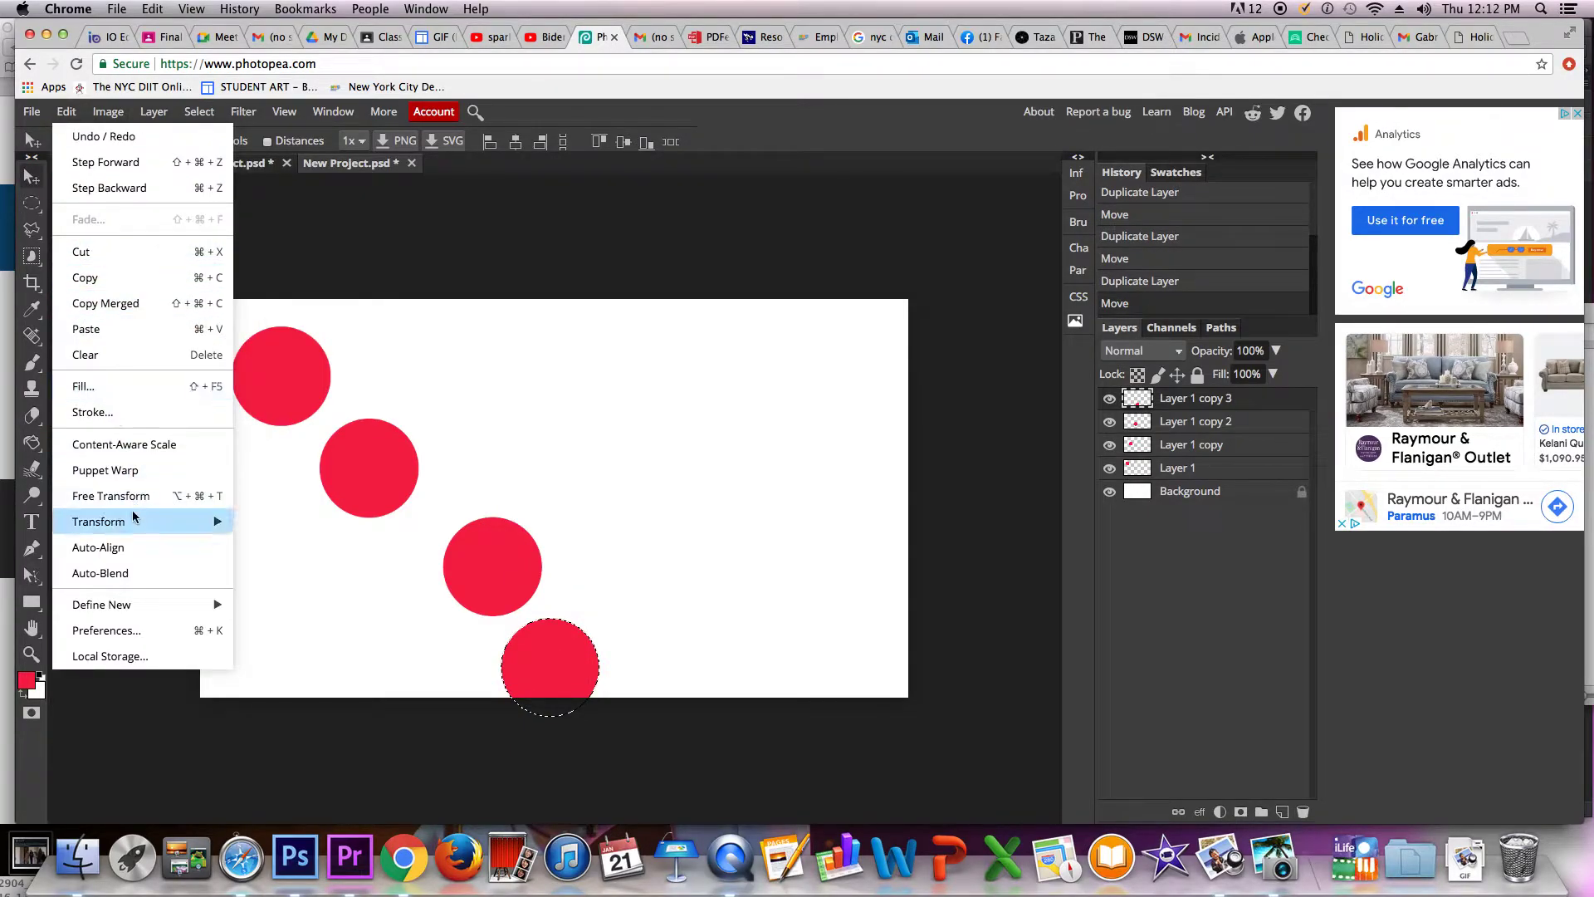
pyautogui.moveTo(133, 518)
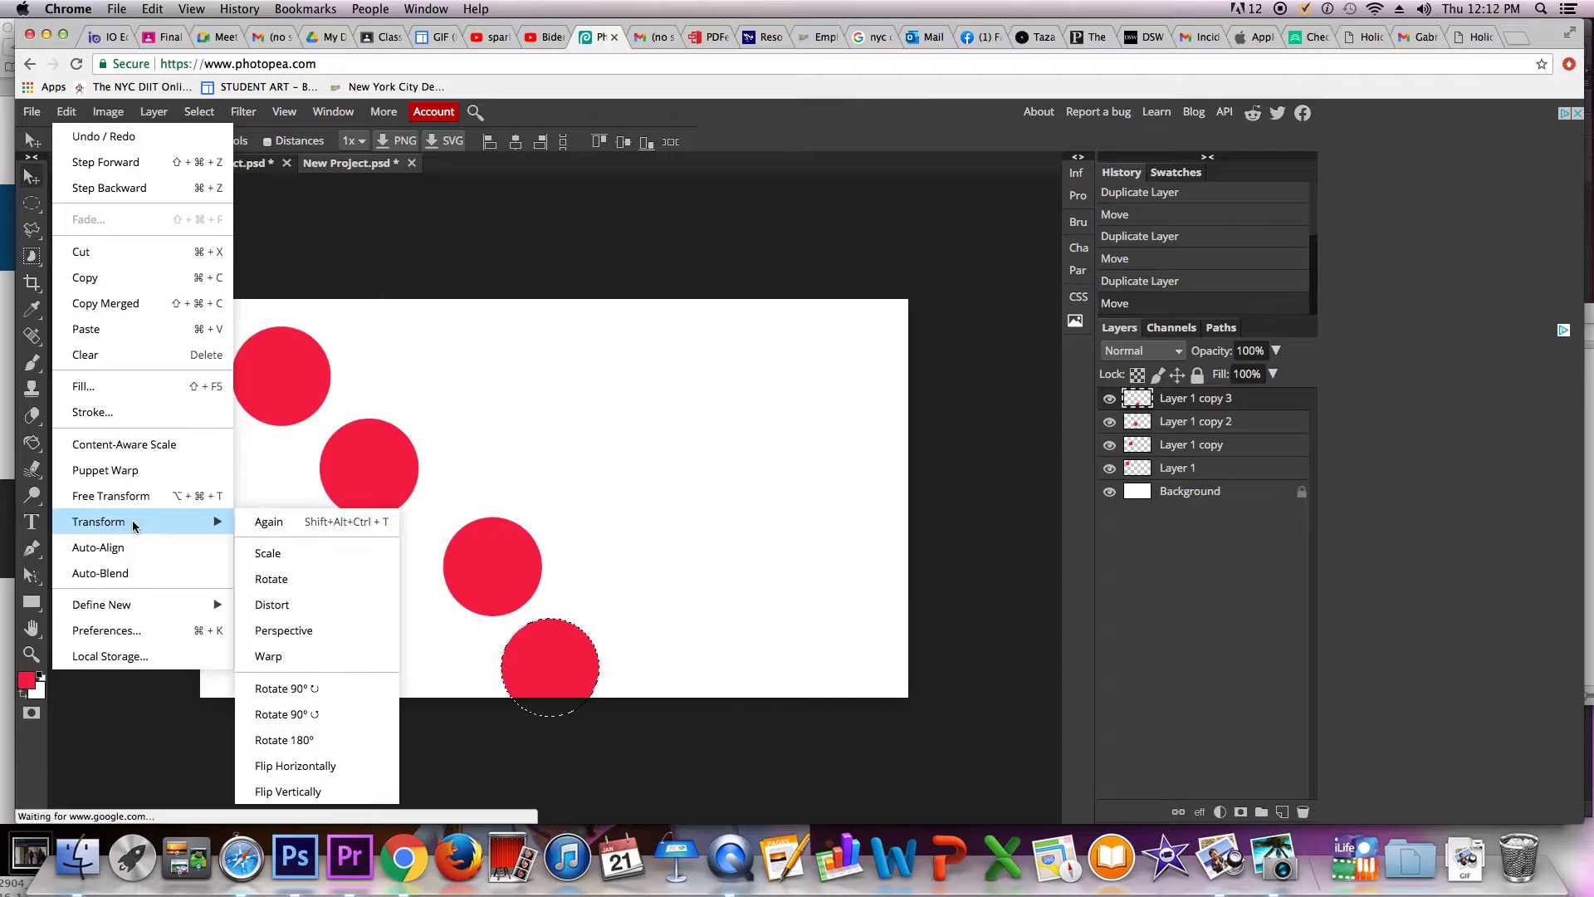
pyautogui.click(299, 553)
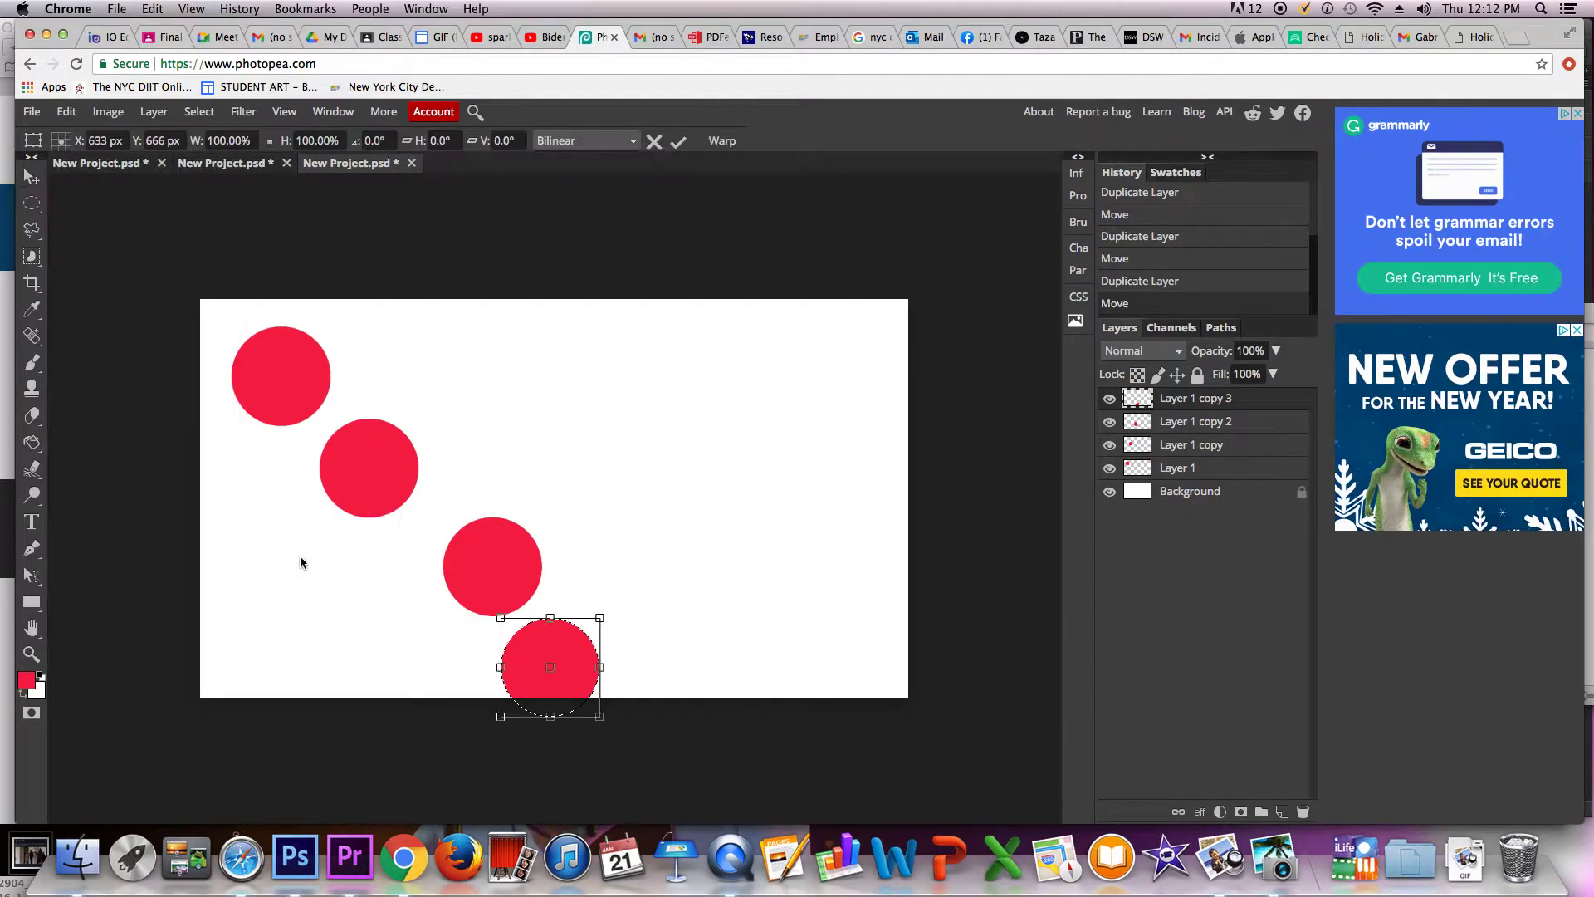
pyautogui.moveTo(600, 667); pyautogui.dragTo(637, 667)
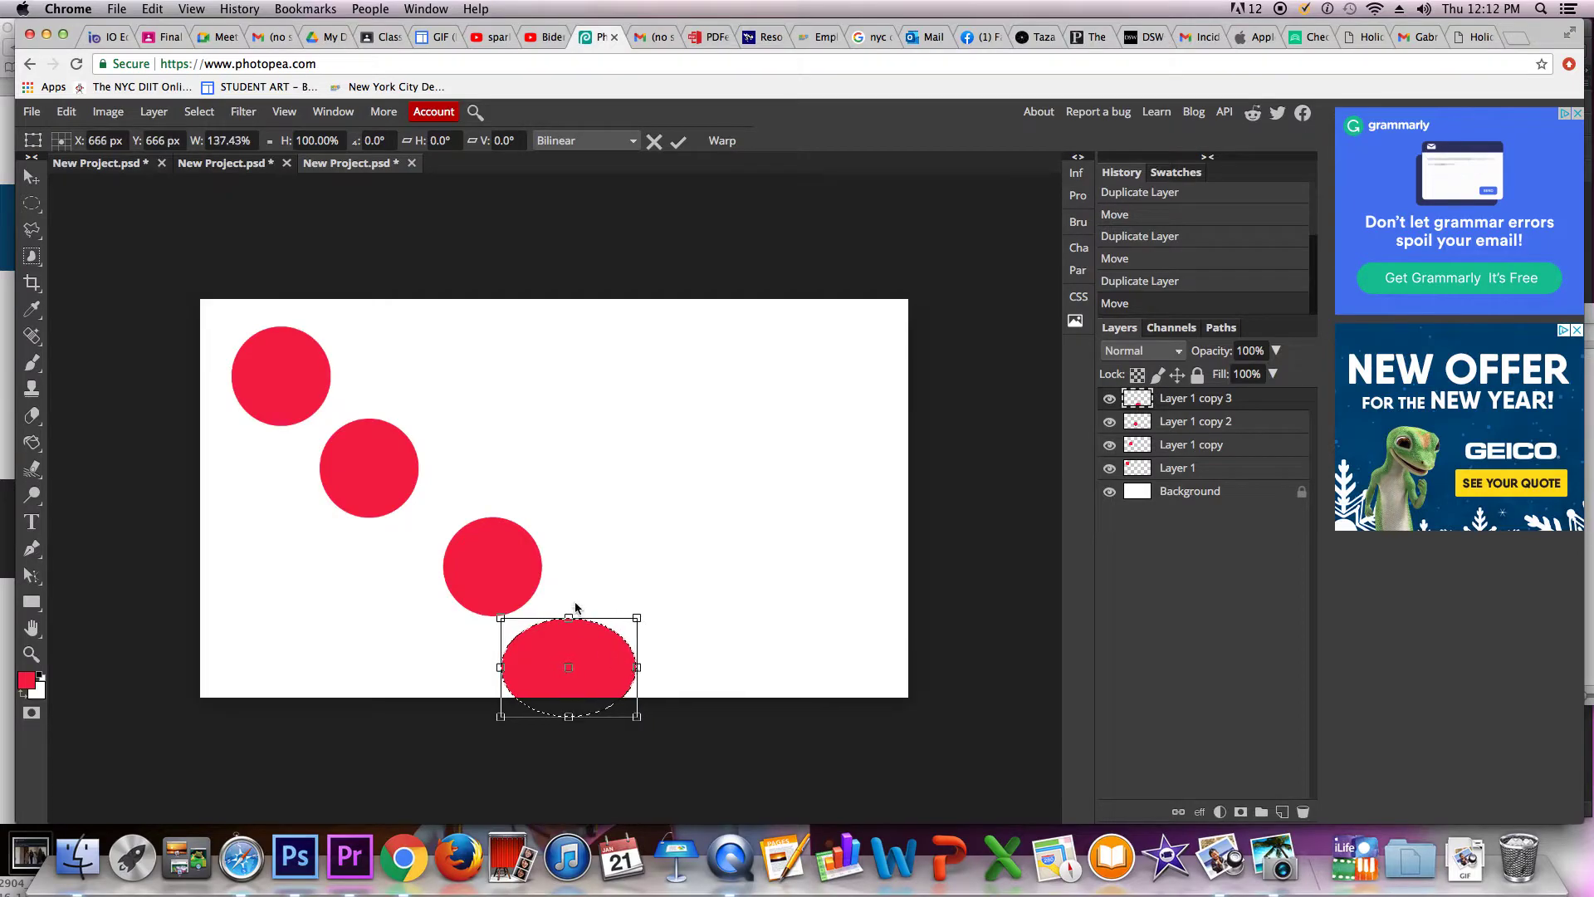
pyautogui.moveTo(566, 617); pyautogui.dragTo(567, 646)
pyautogui.moveTo(569, 716); pyautogui.dragTo(569, 704)
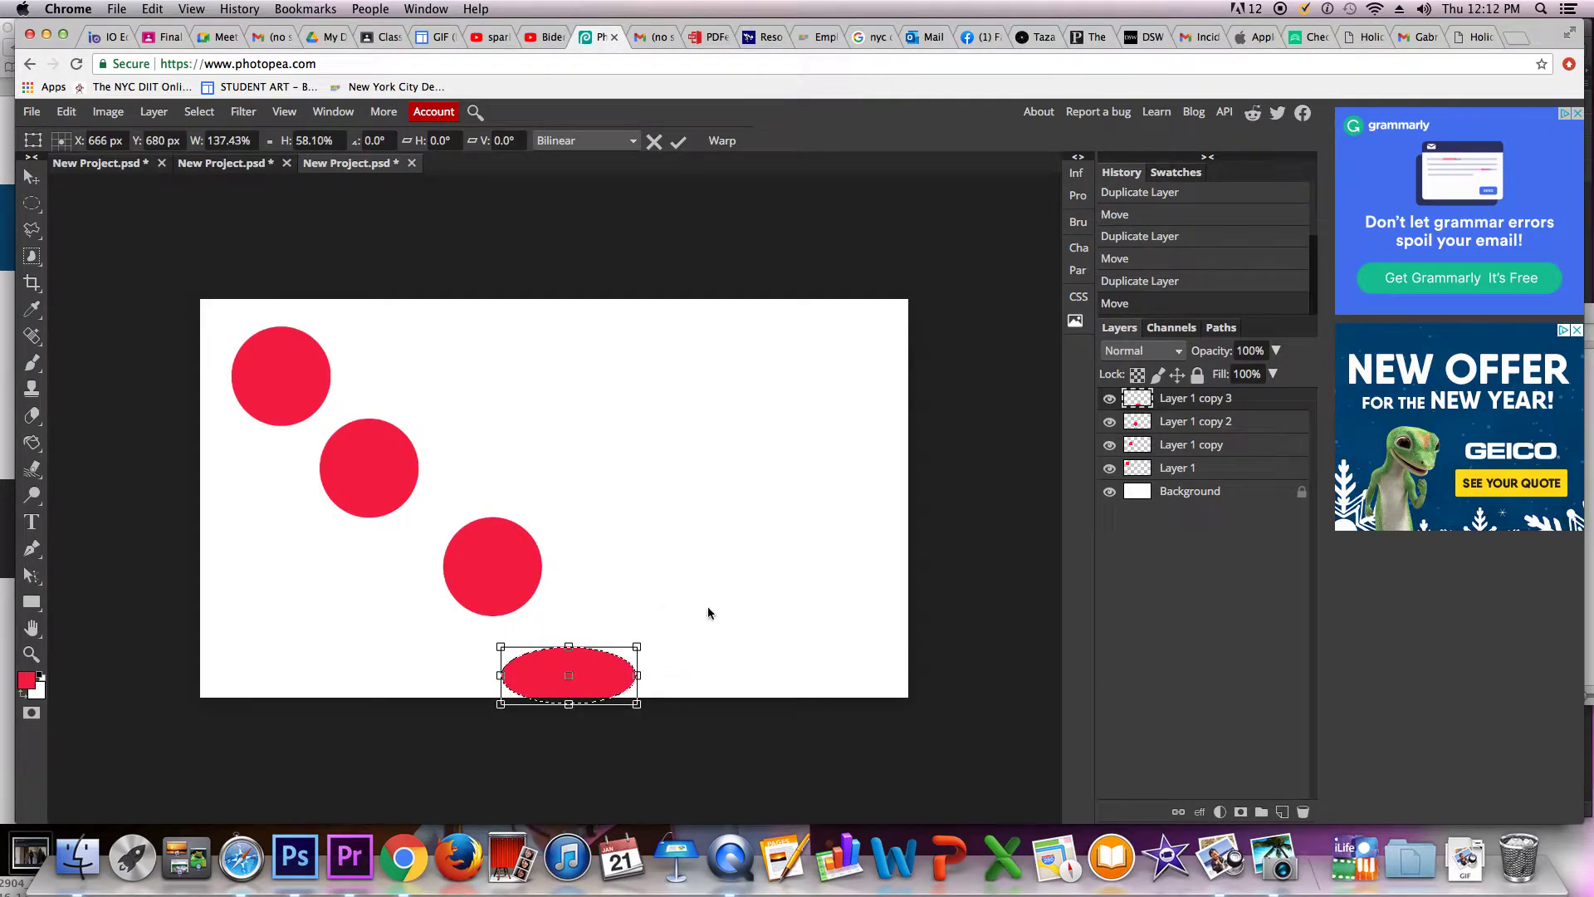
pyautogui.press('Return')
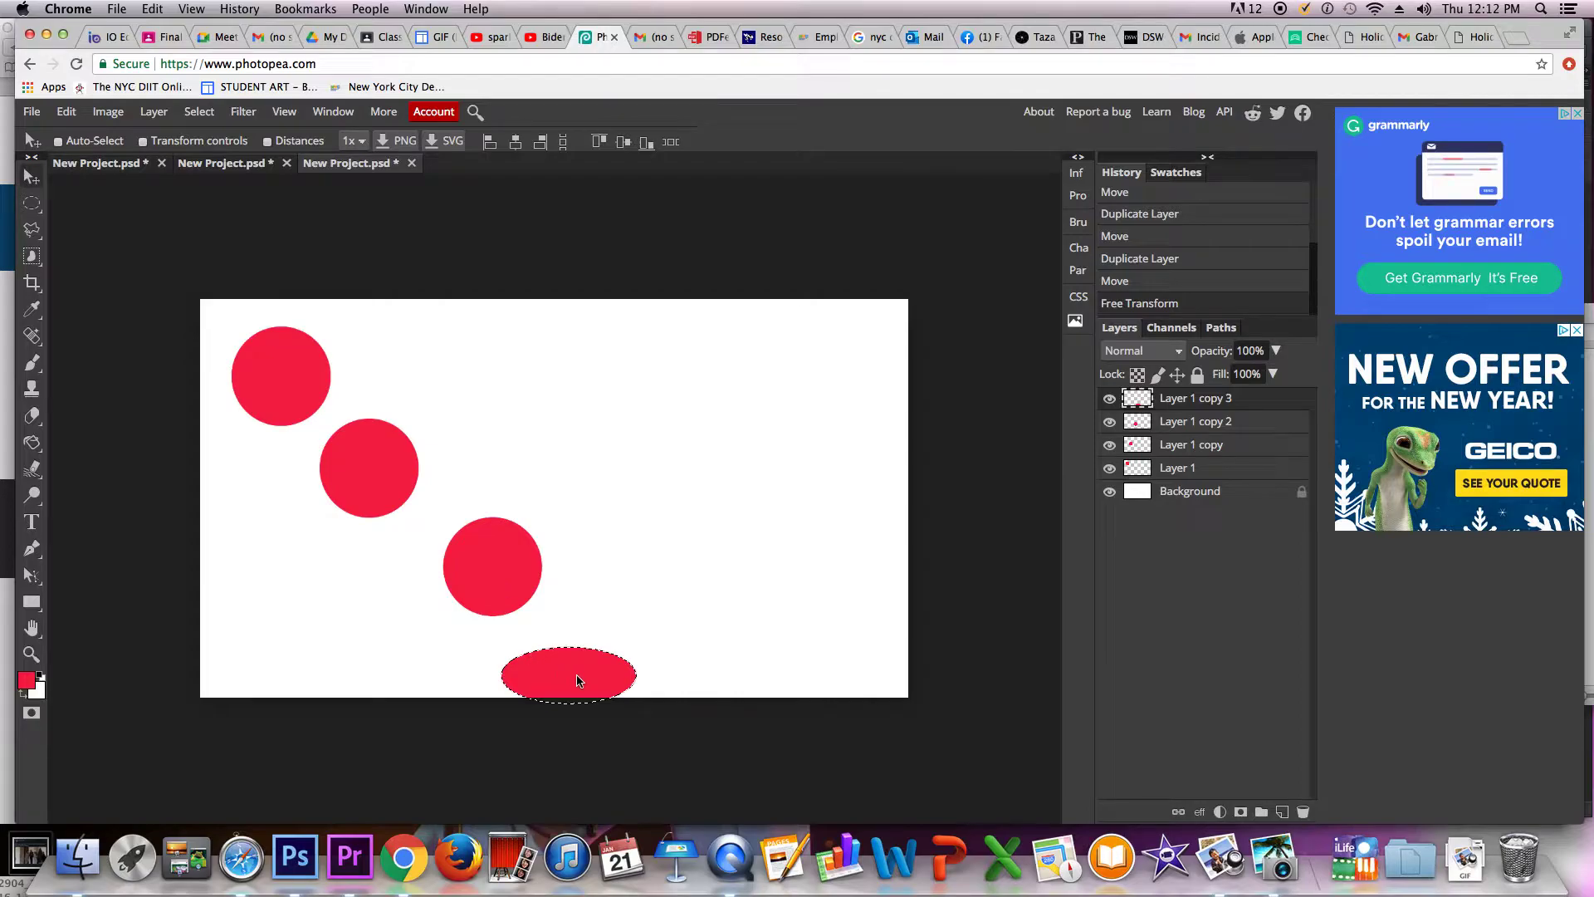
pyautogui.rightClick(1226, 404)
# Duplicate the flattened ellipse, move it up and right, and scale it taller
pyautogui.click(1259, 404)
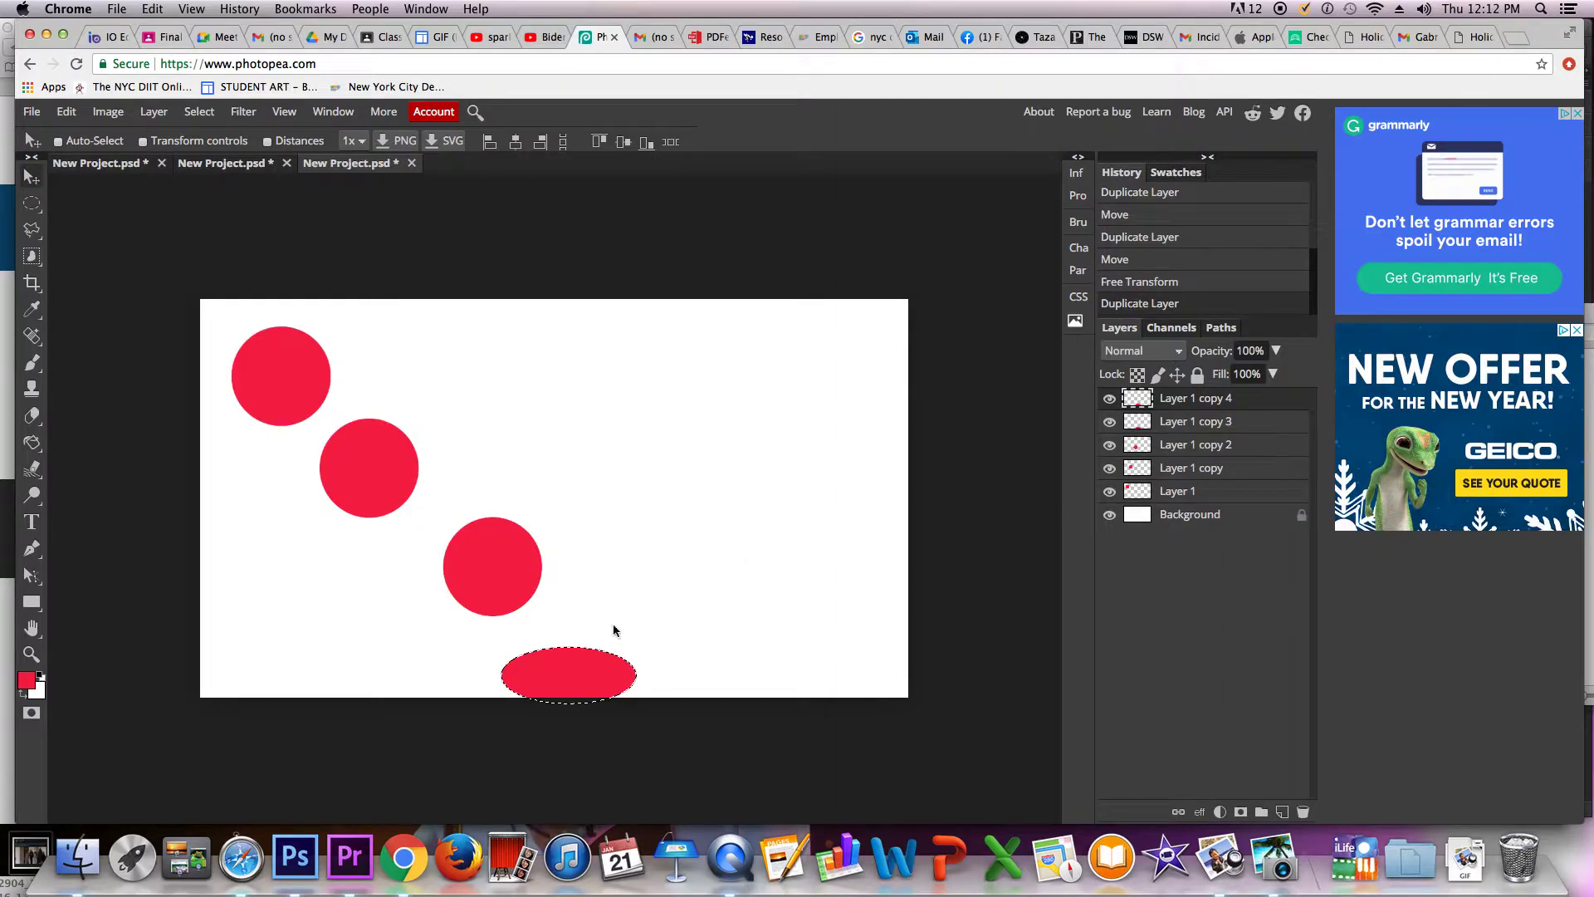
pyautogui.moveTo(580, 677); pyautogui.dragTo(727, 588)
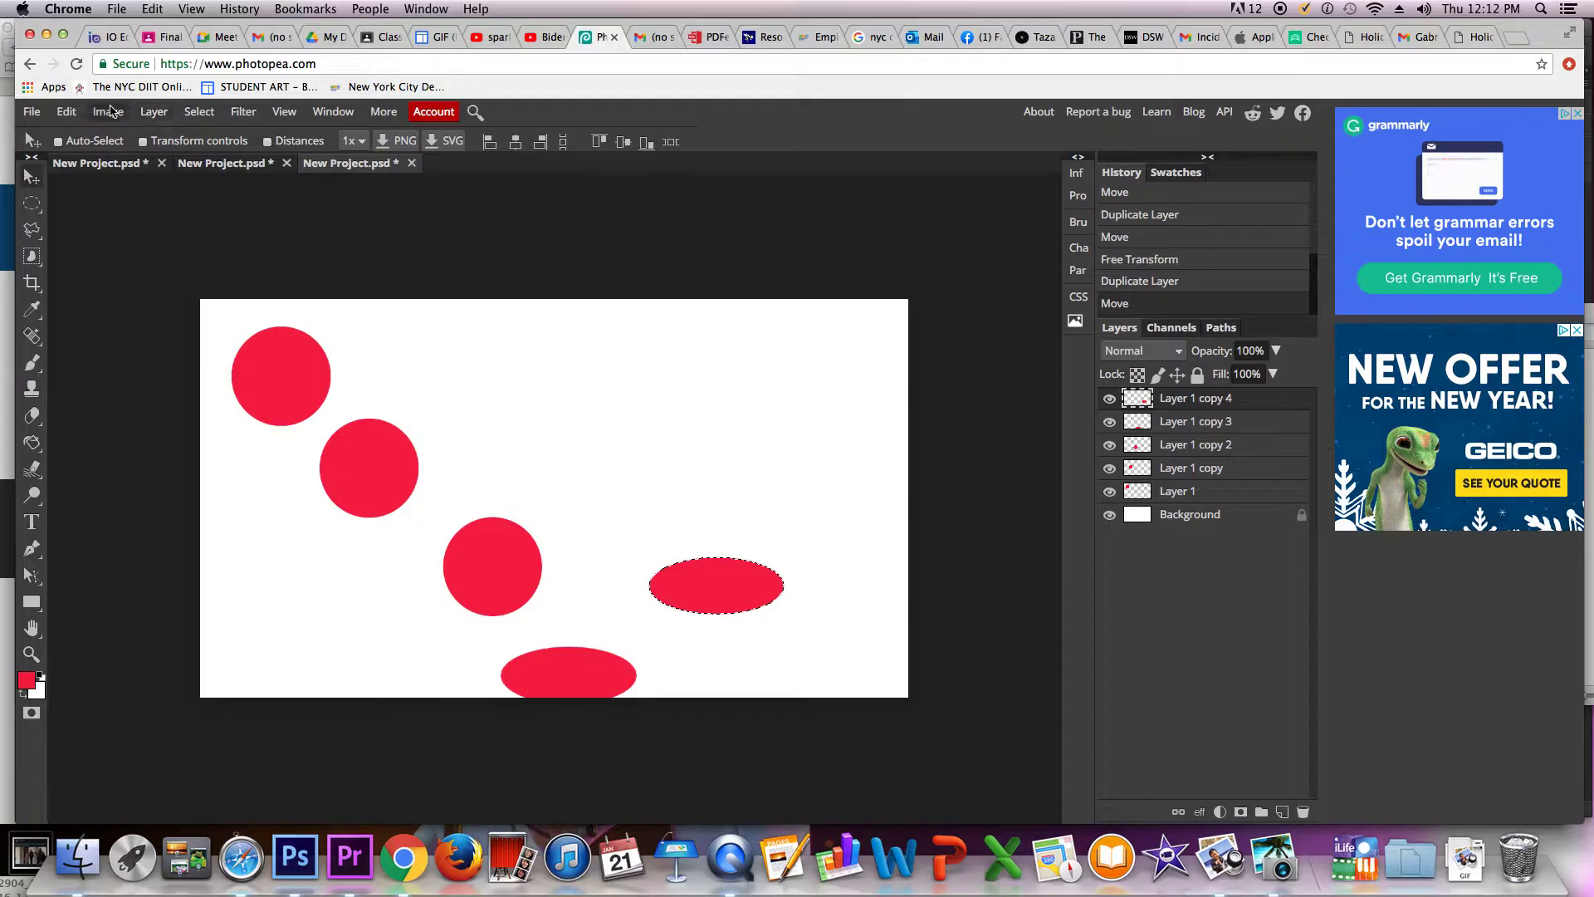
pyautogui.click(67, 111)
pyautogui.moveTo(100, 521)
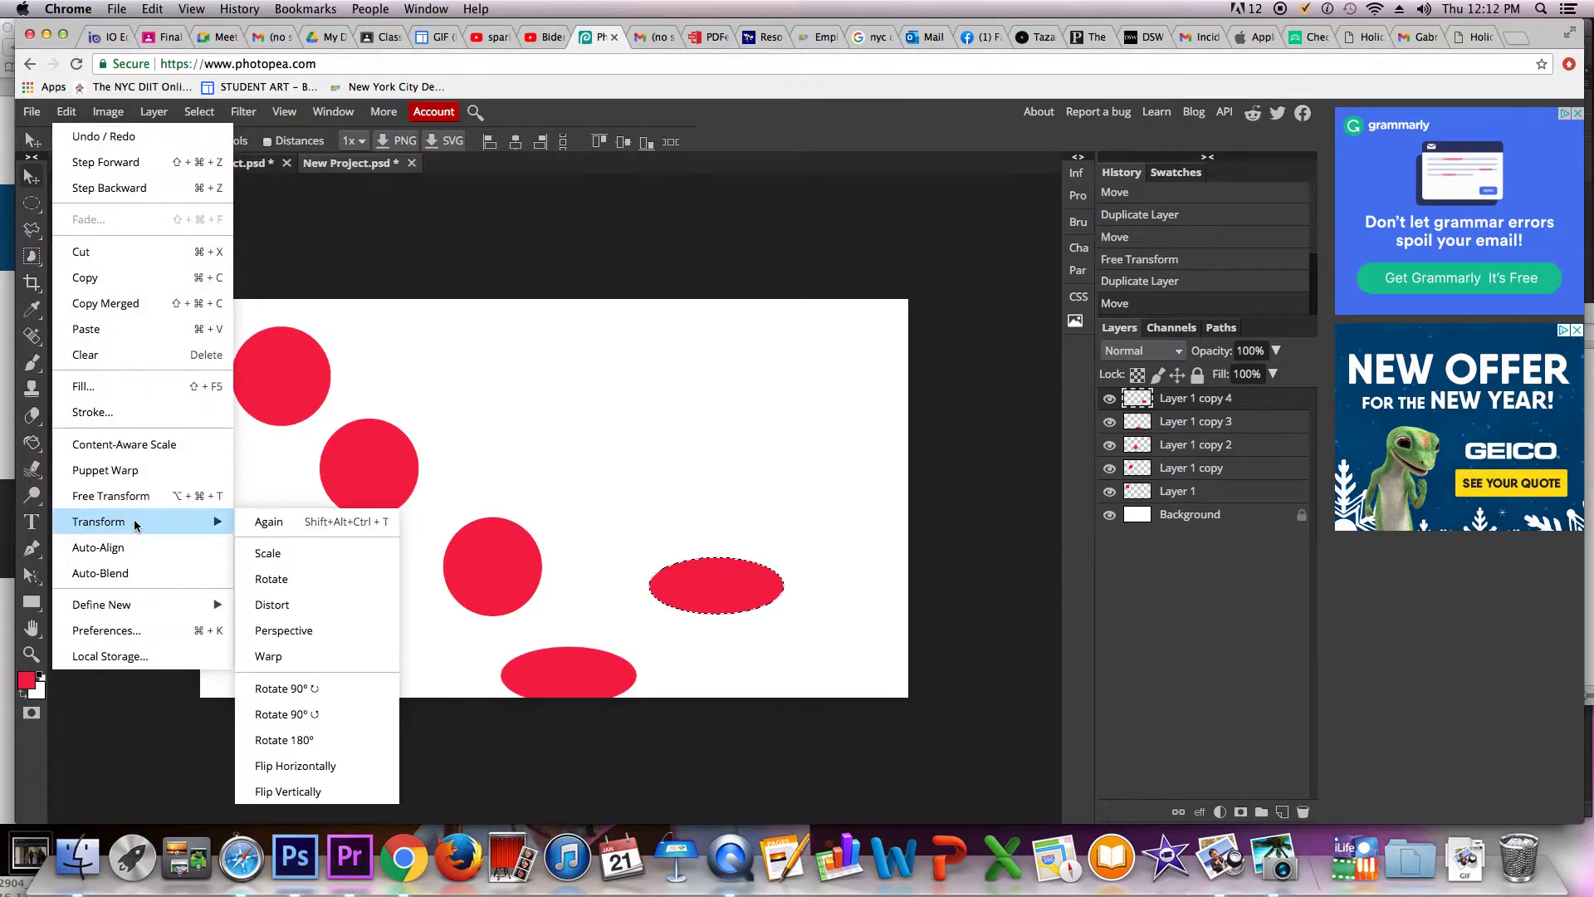
pyautogui.click(286, 556)
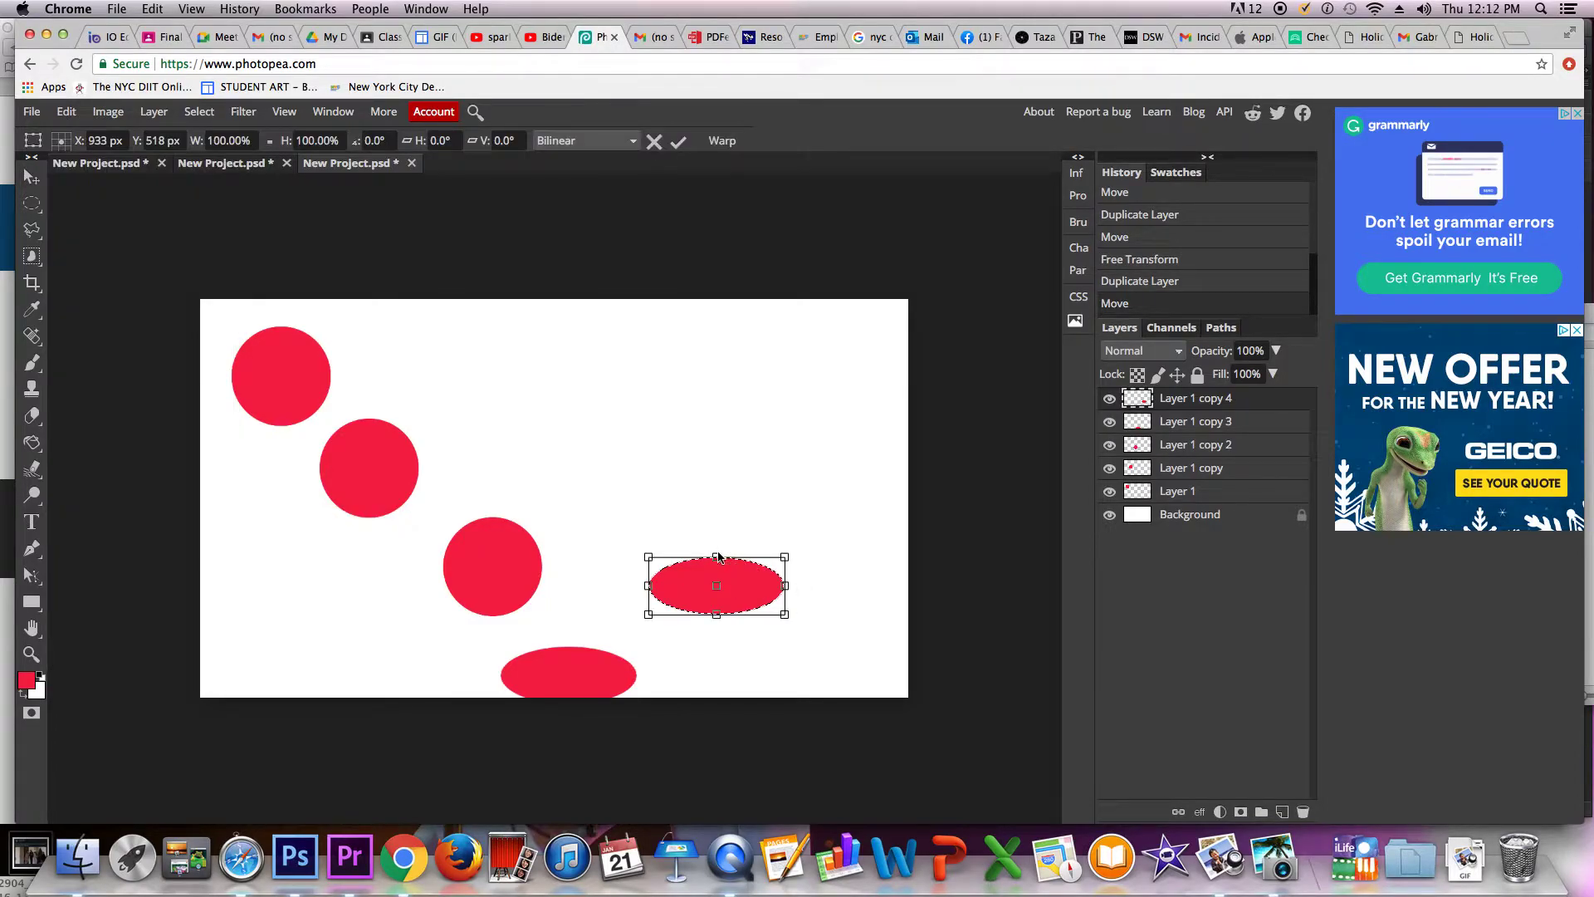
pyautogui.moveTo(720, 557); pyautogui.dragTo(719, 493)
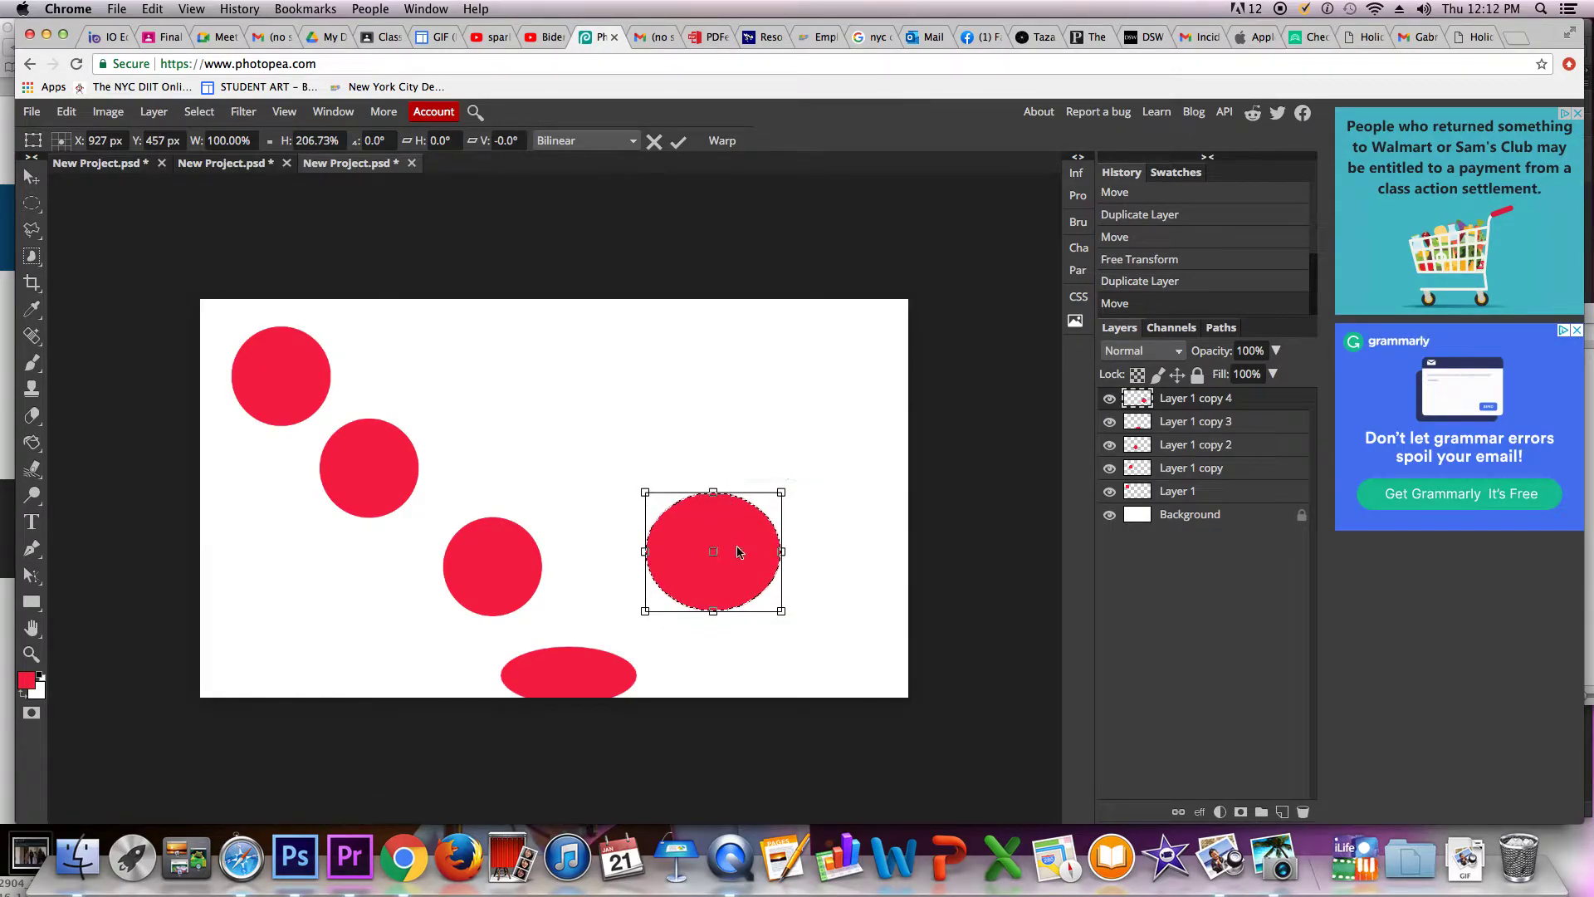
pyautogui.press('Return')
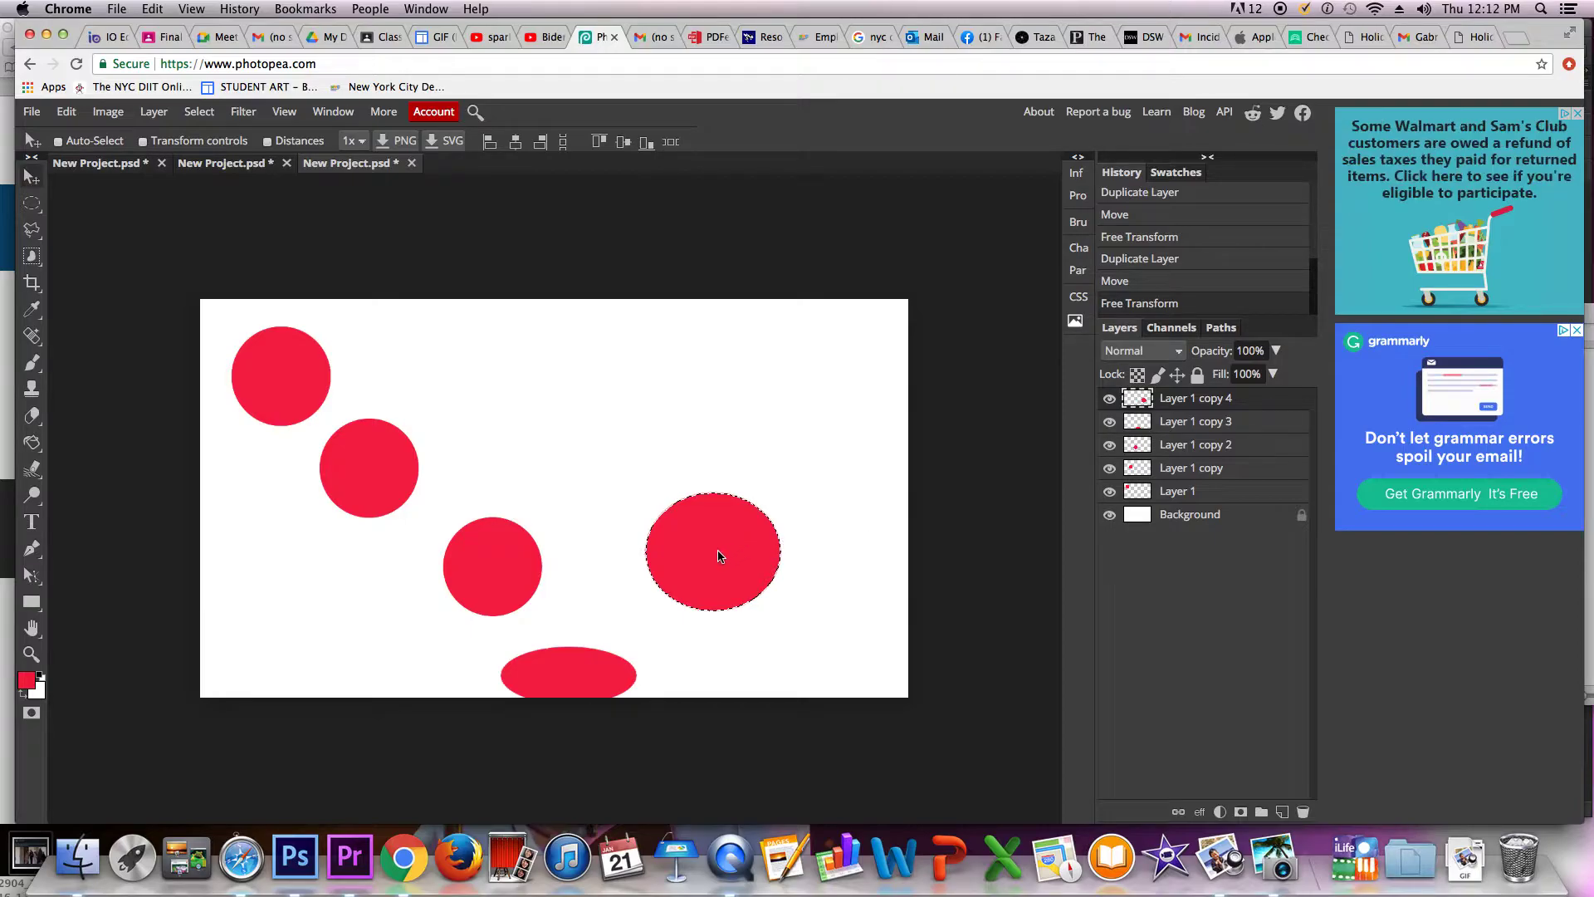
pyautogui.rightClick(1211, 401)
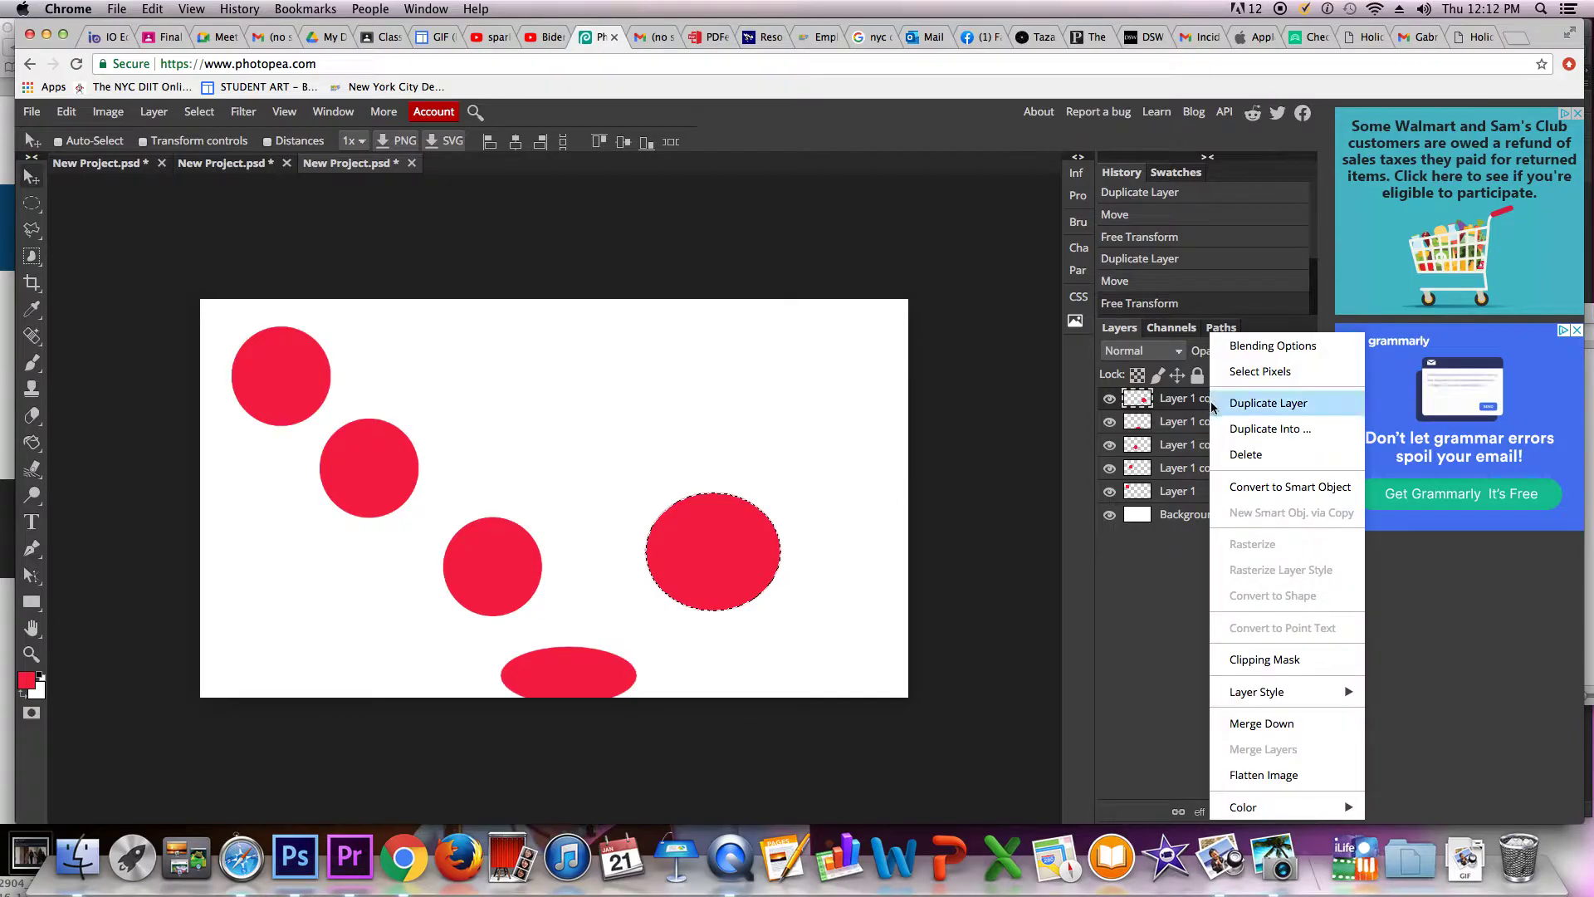
# Duplicate the ball, move it to the top-right edge, scale it larger, and deselect
pyautogui.click(1256, 406)
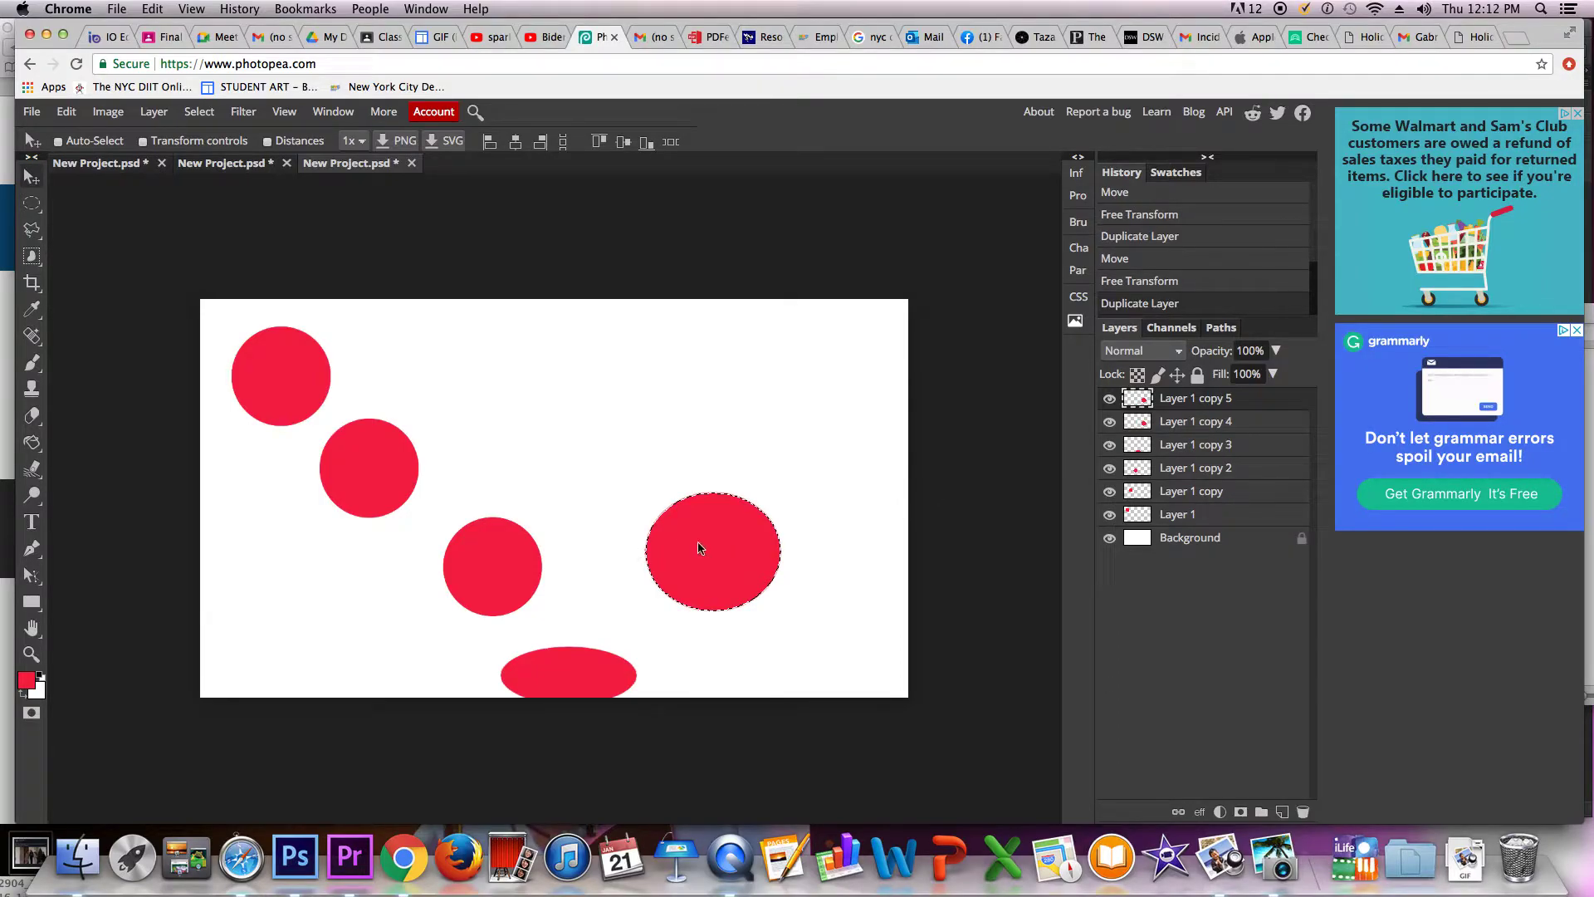
pyautogui.moveTo(750, 503); pyautogui.dragTo(865, 382)
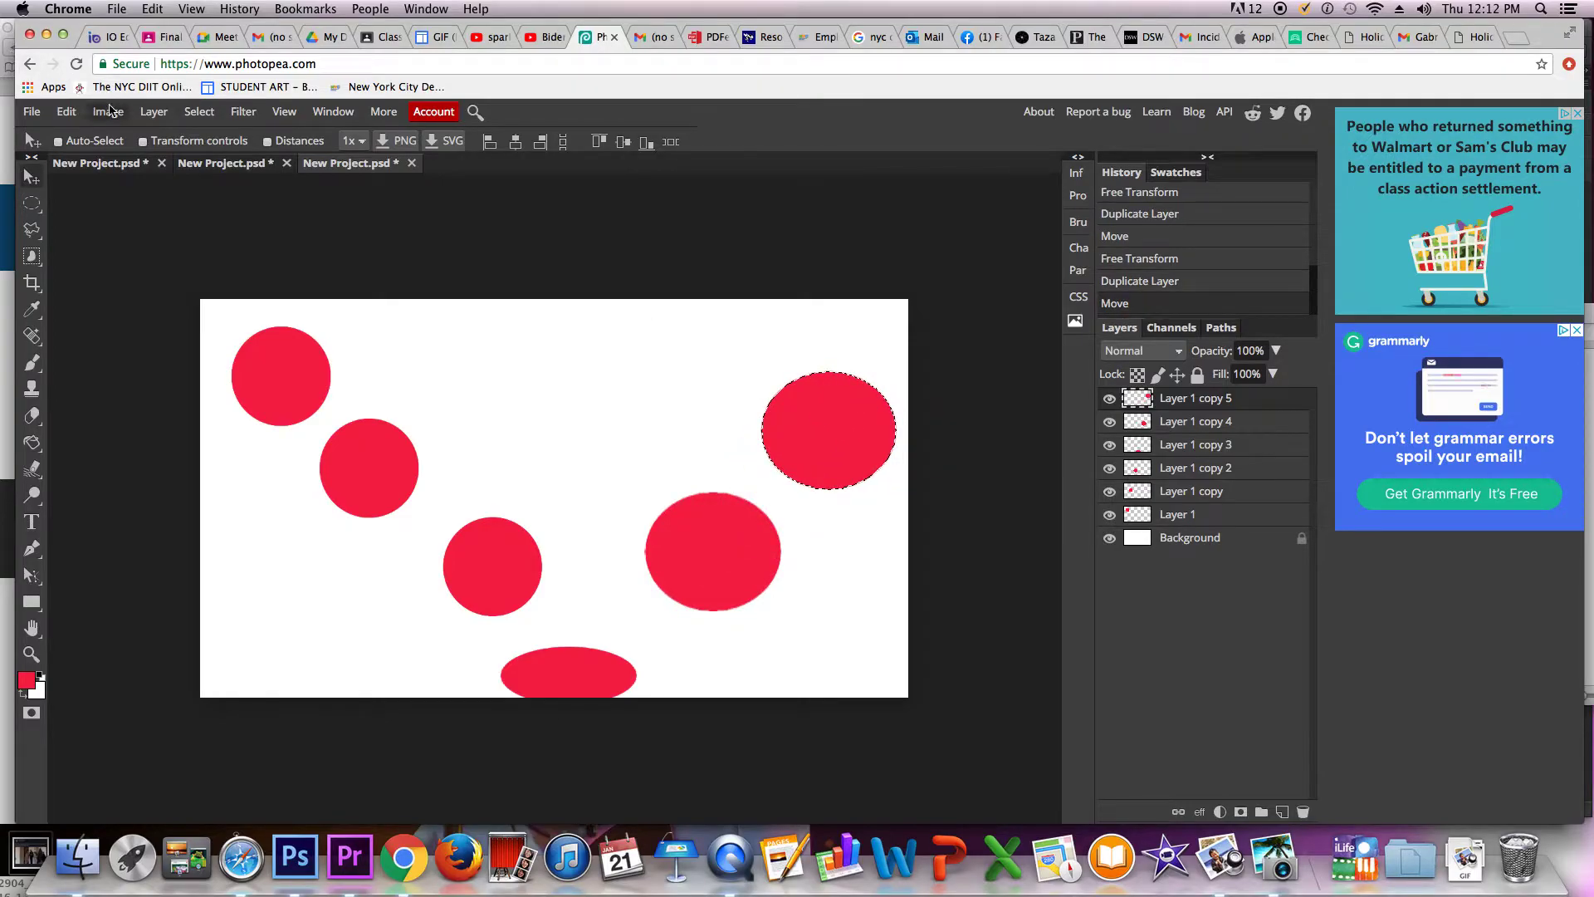
pyautogui.click(73, 118)
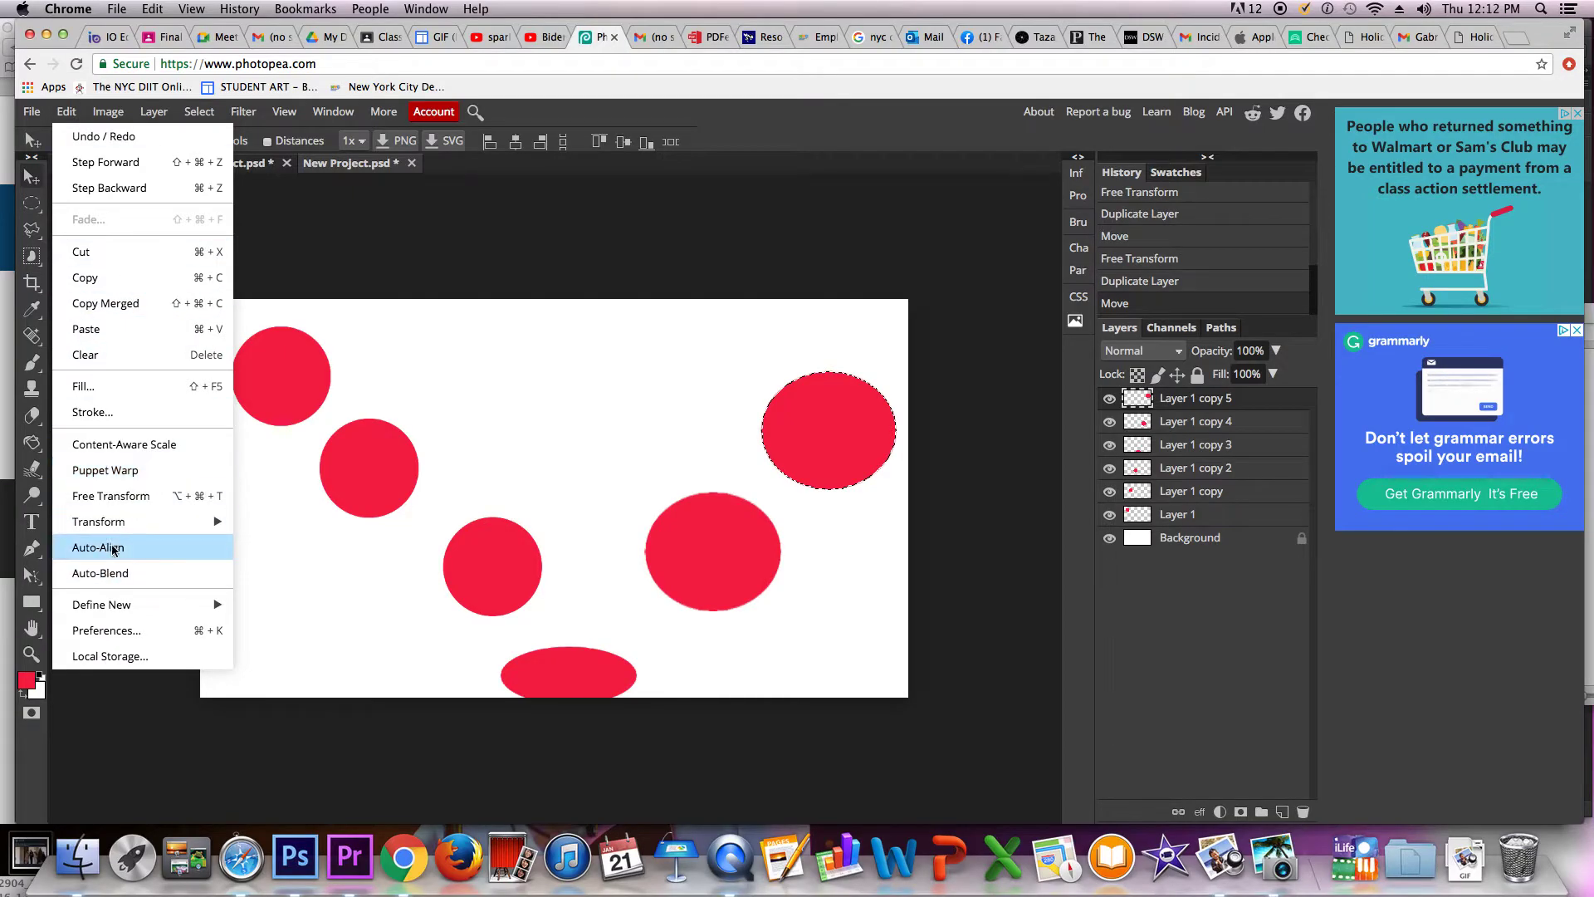
pyautogui.moveTo(212, 522)
pyautogui.click(281, 552)
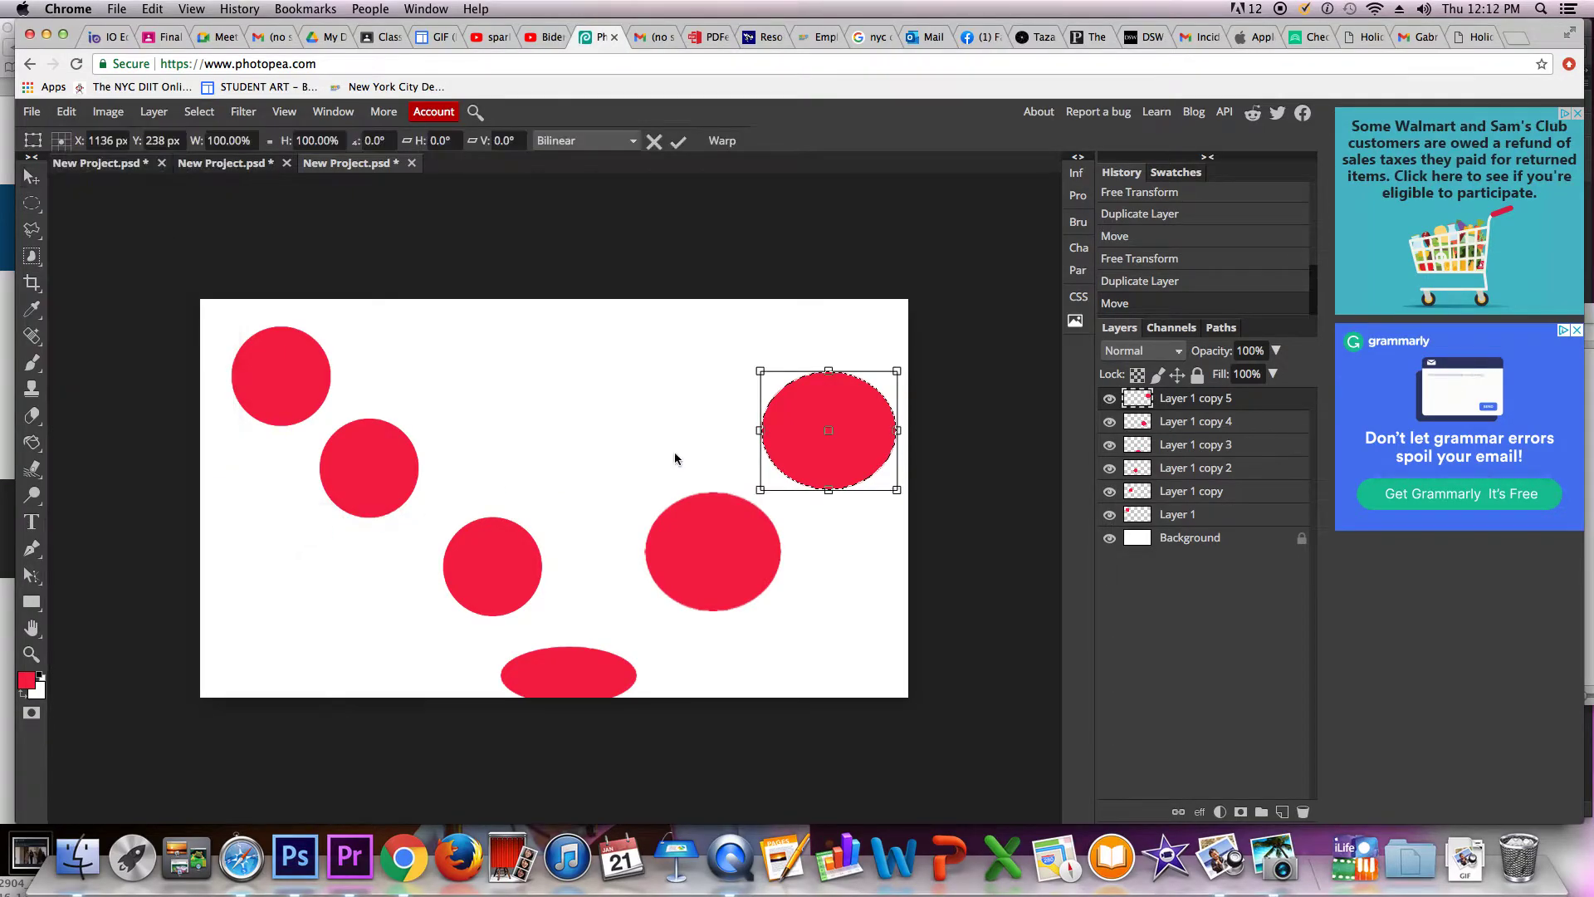
pyautogui.moveTo(828, 373); pyautogui.dragTo(828, 327)
pyautogui.moveTo(898, 409); pyautogui.dragTo(940, 407)
pyautogui.moveTo(845, 329); pyautogui.dragTo(849, 312)
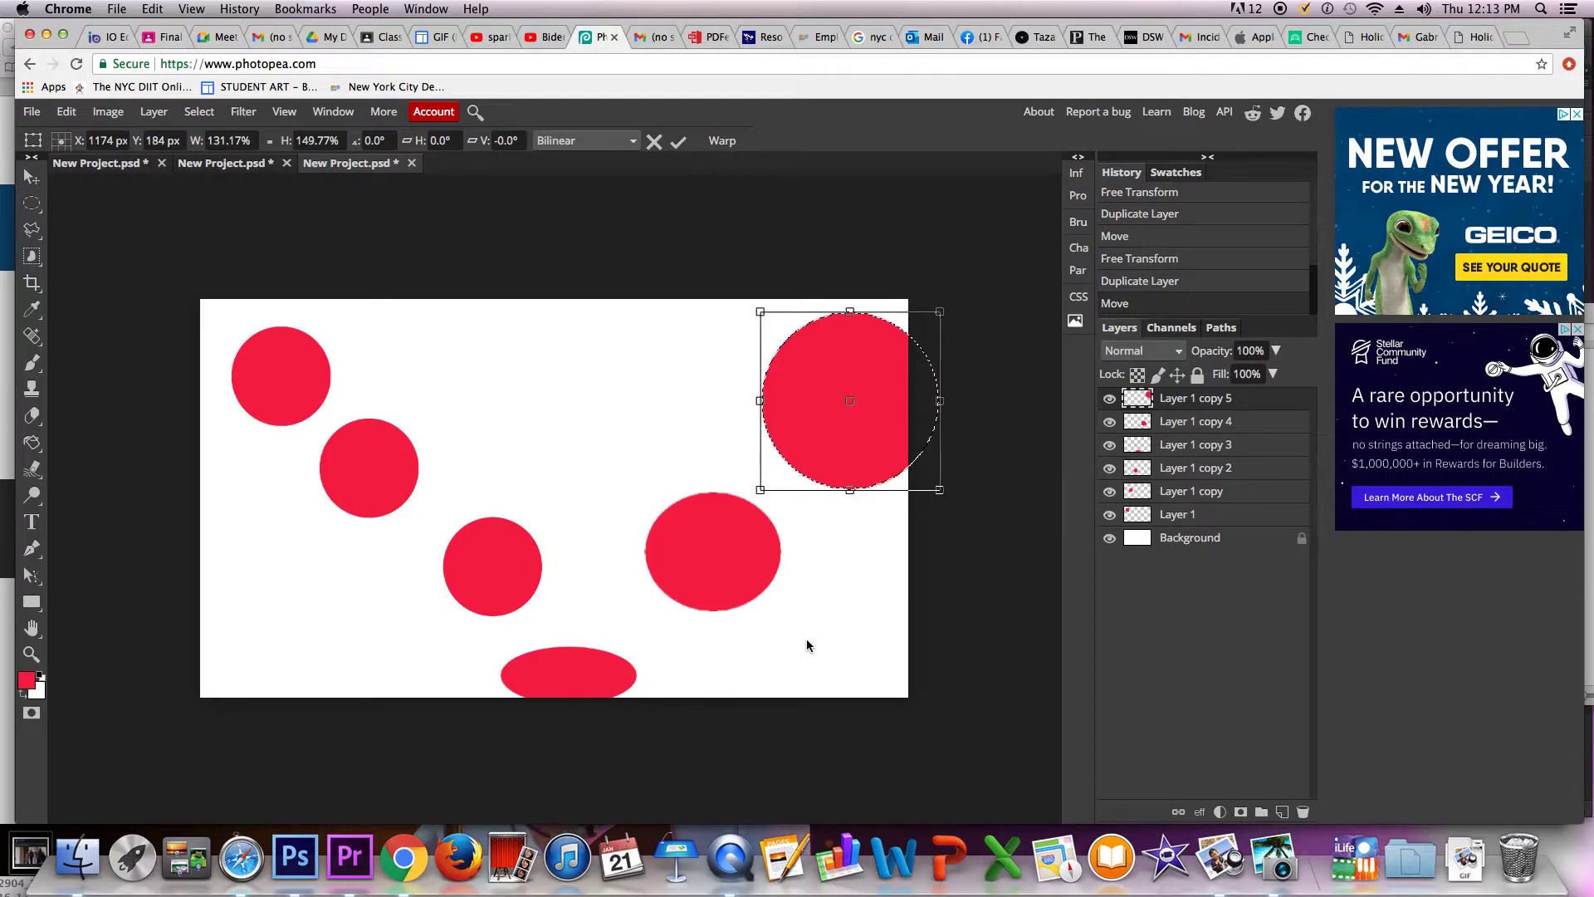
pyautogui.press('Return')
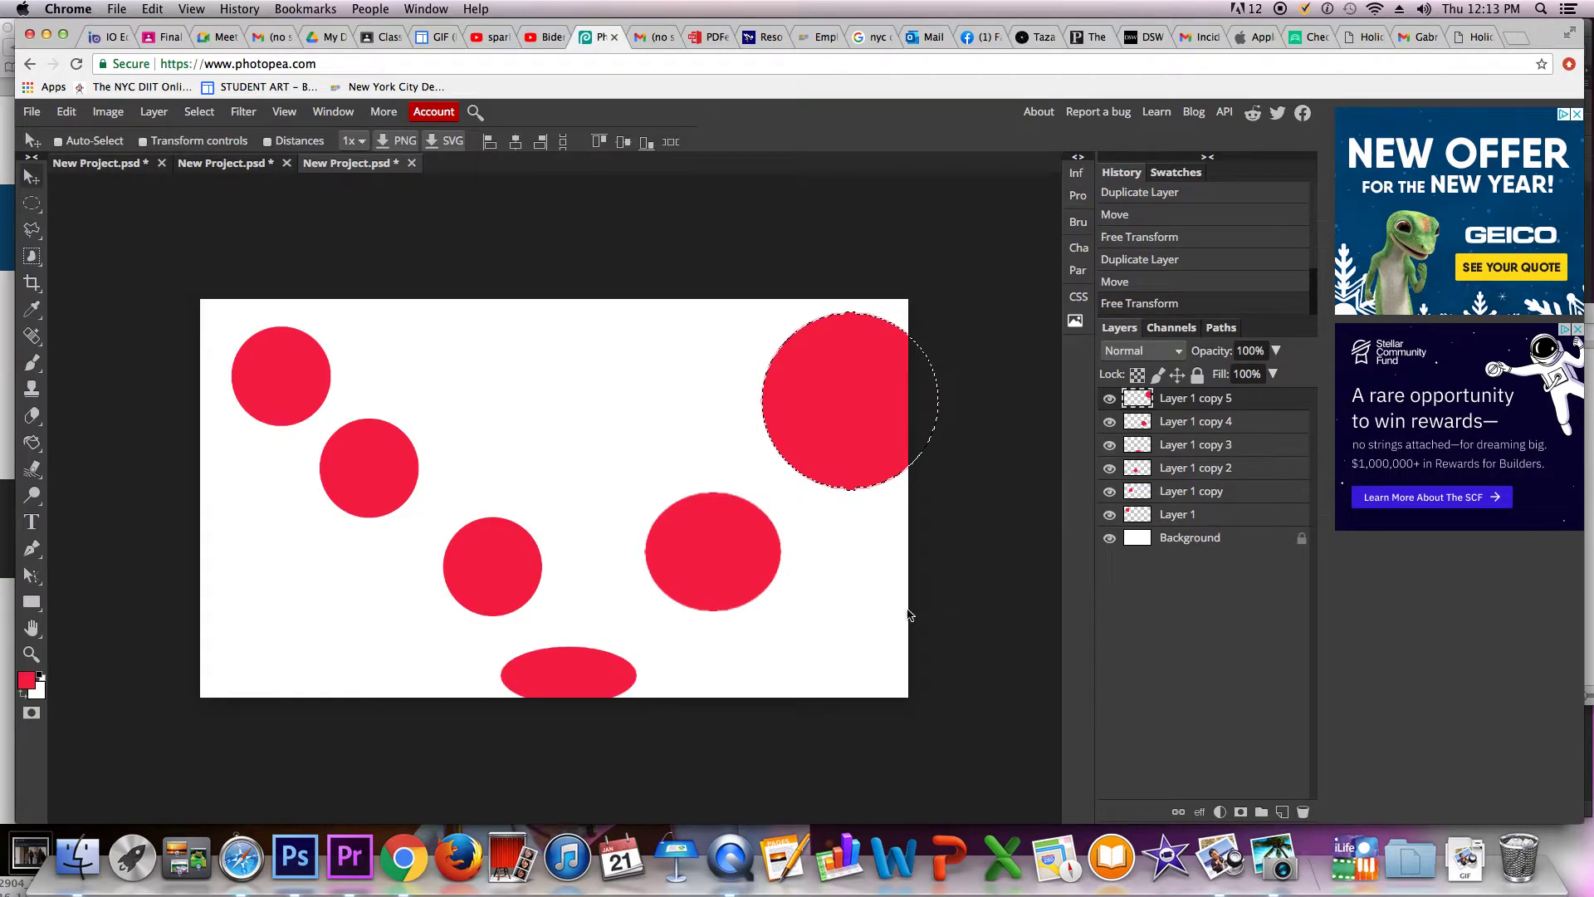
pyautogui.hotkey('ctrl', 'd')
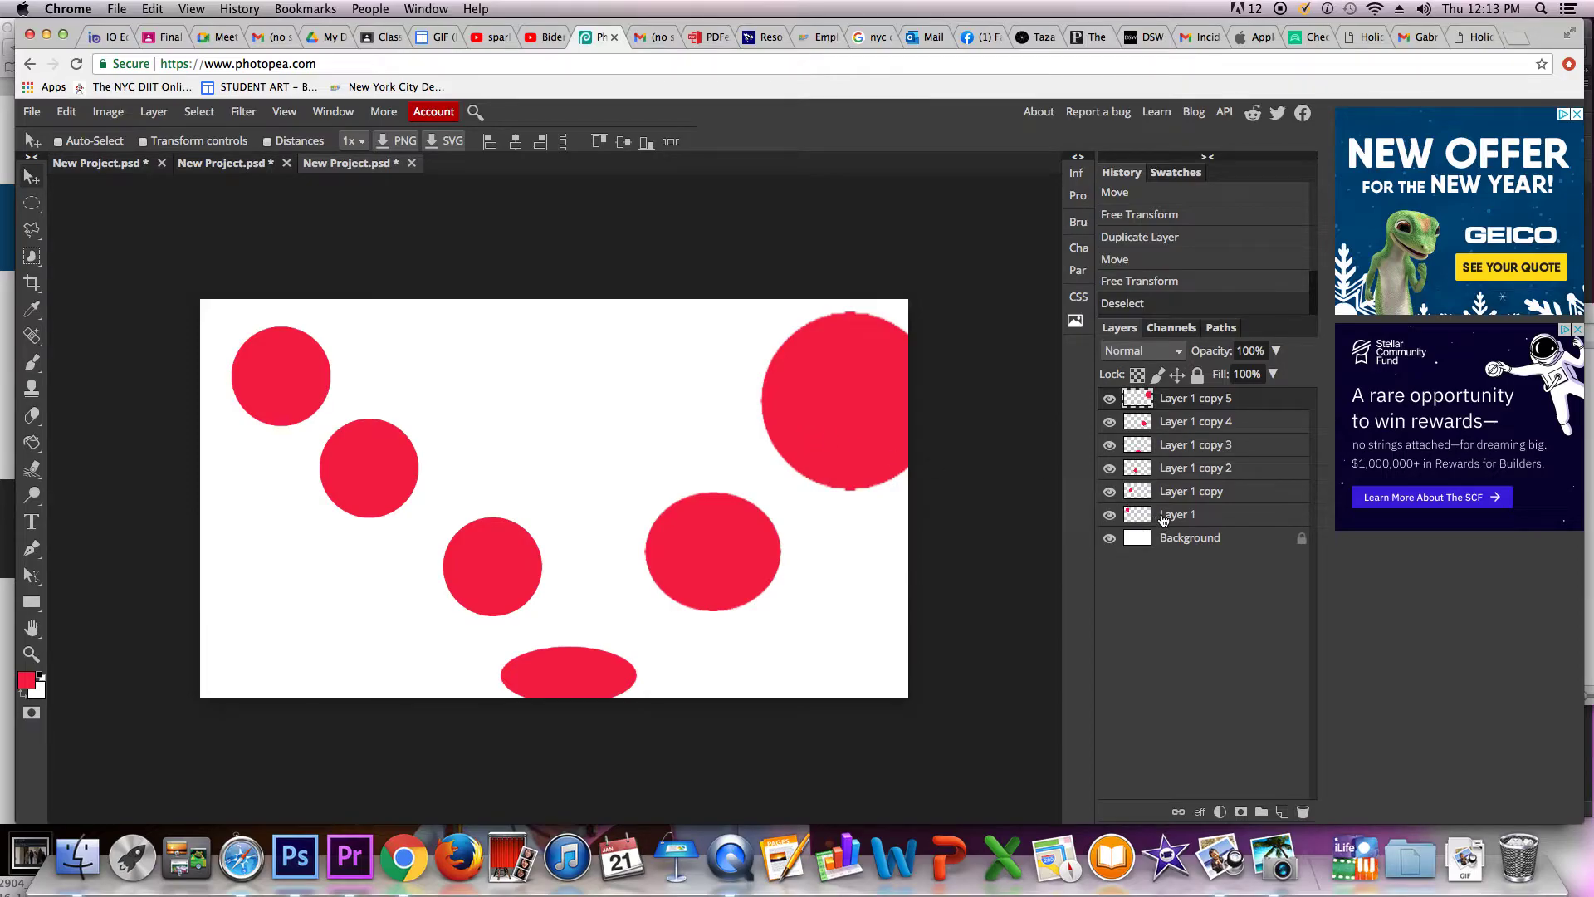
# Rename Layer 1 and Layer 1 copy with the _a_ prefix
pyautogui.click(1164, 519)
pyautogui.doubleClick(1171, 516)
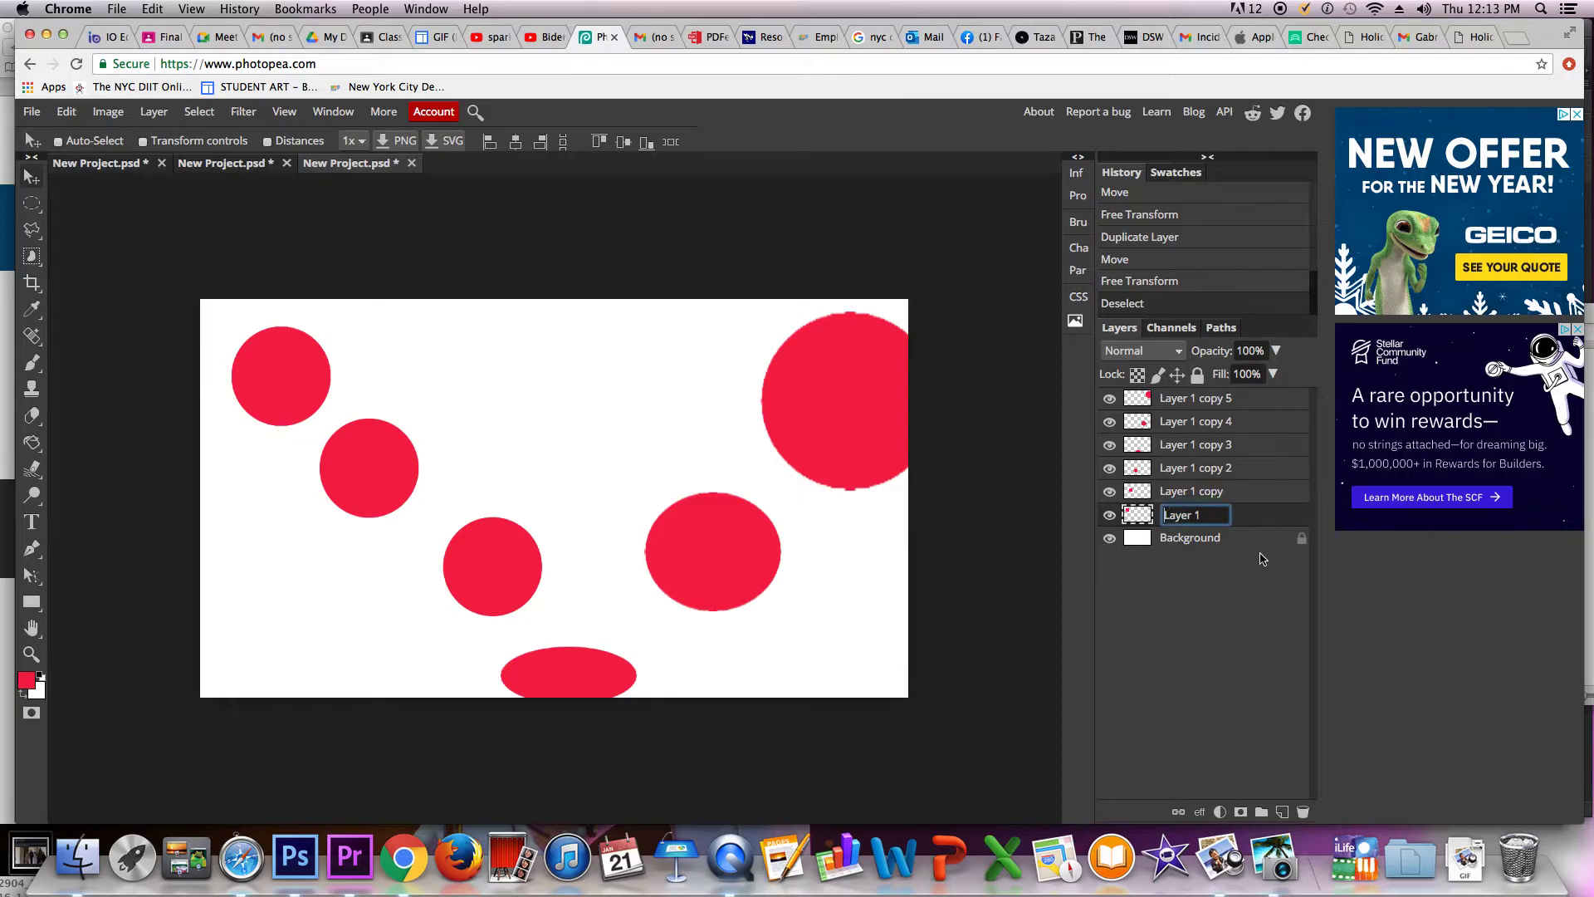
pyautogui.write('_a')
pyautogui.press('Return')
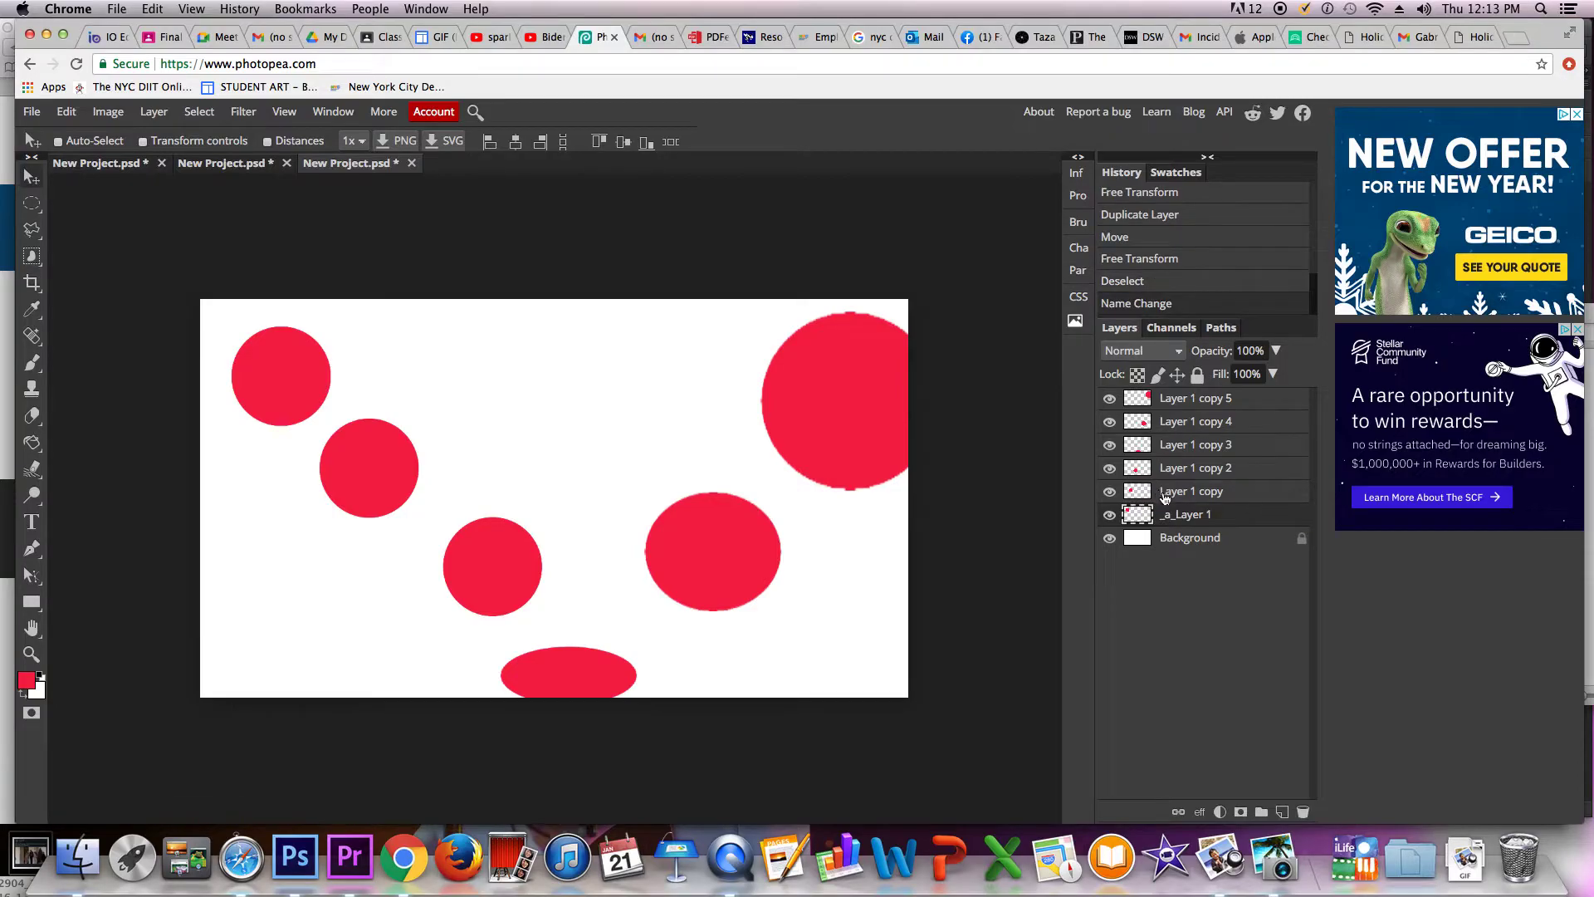
pyautogui.click(1166, 495)
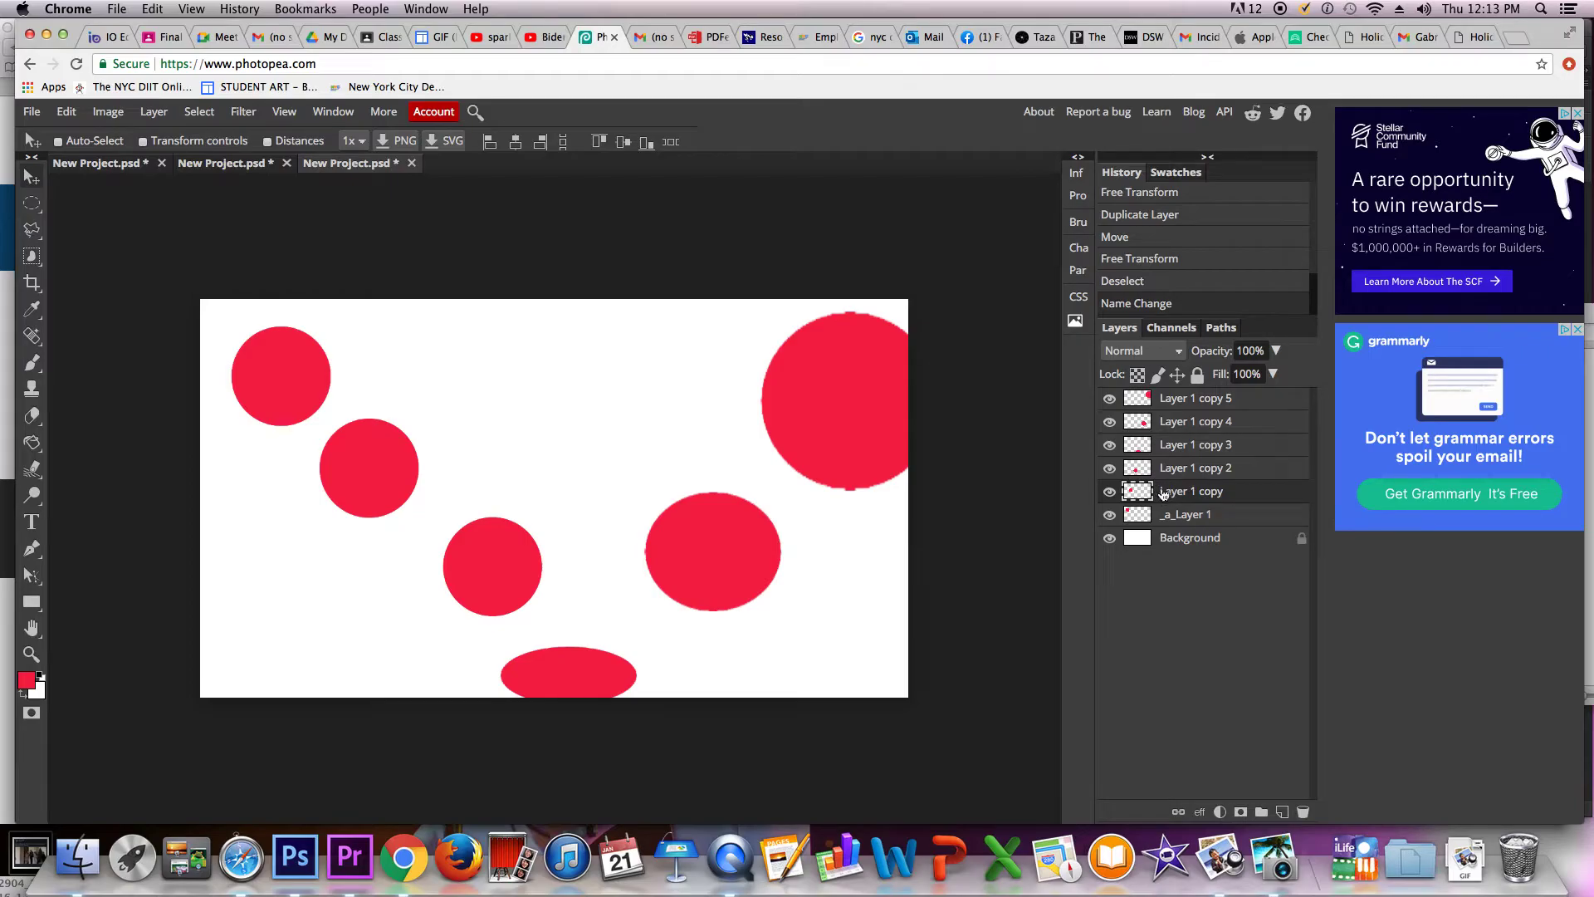
pyautogui.doubleClick(1163, 493)
pyautogui.click(1165, 493)
pyautogui.write('_a')
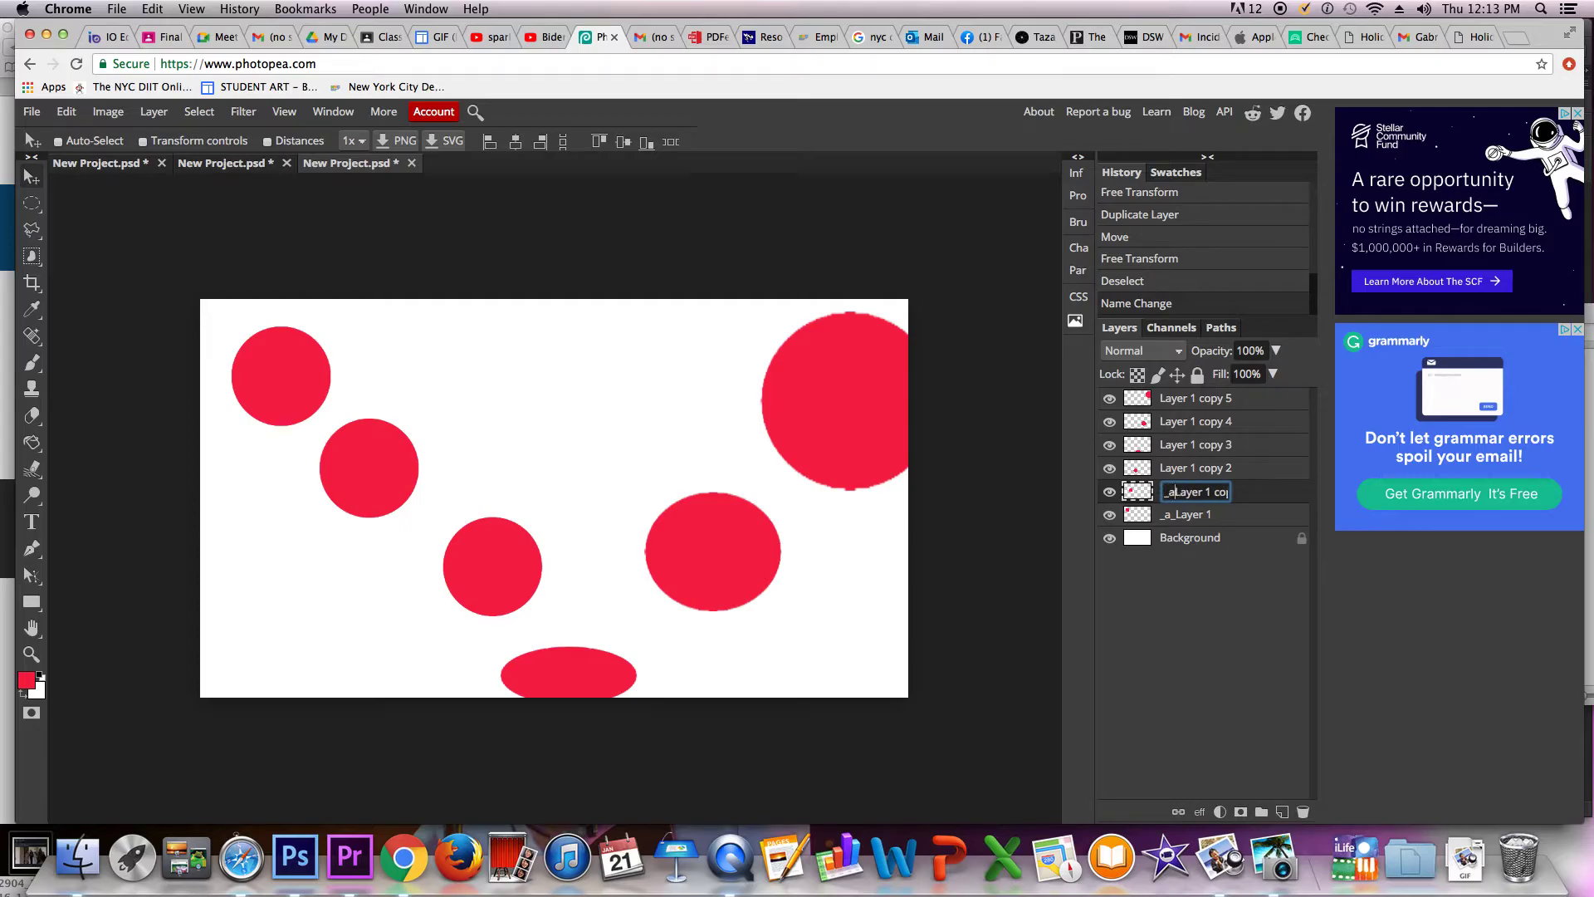
pyautogui.write('_')
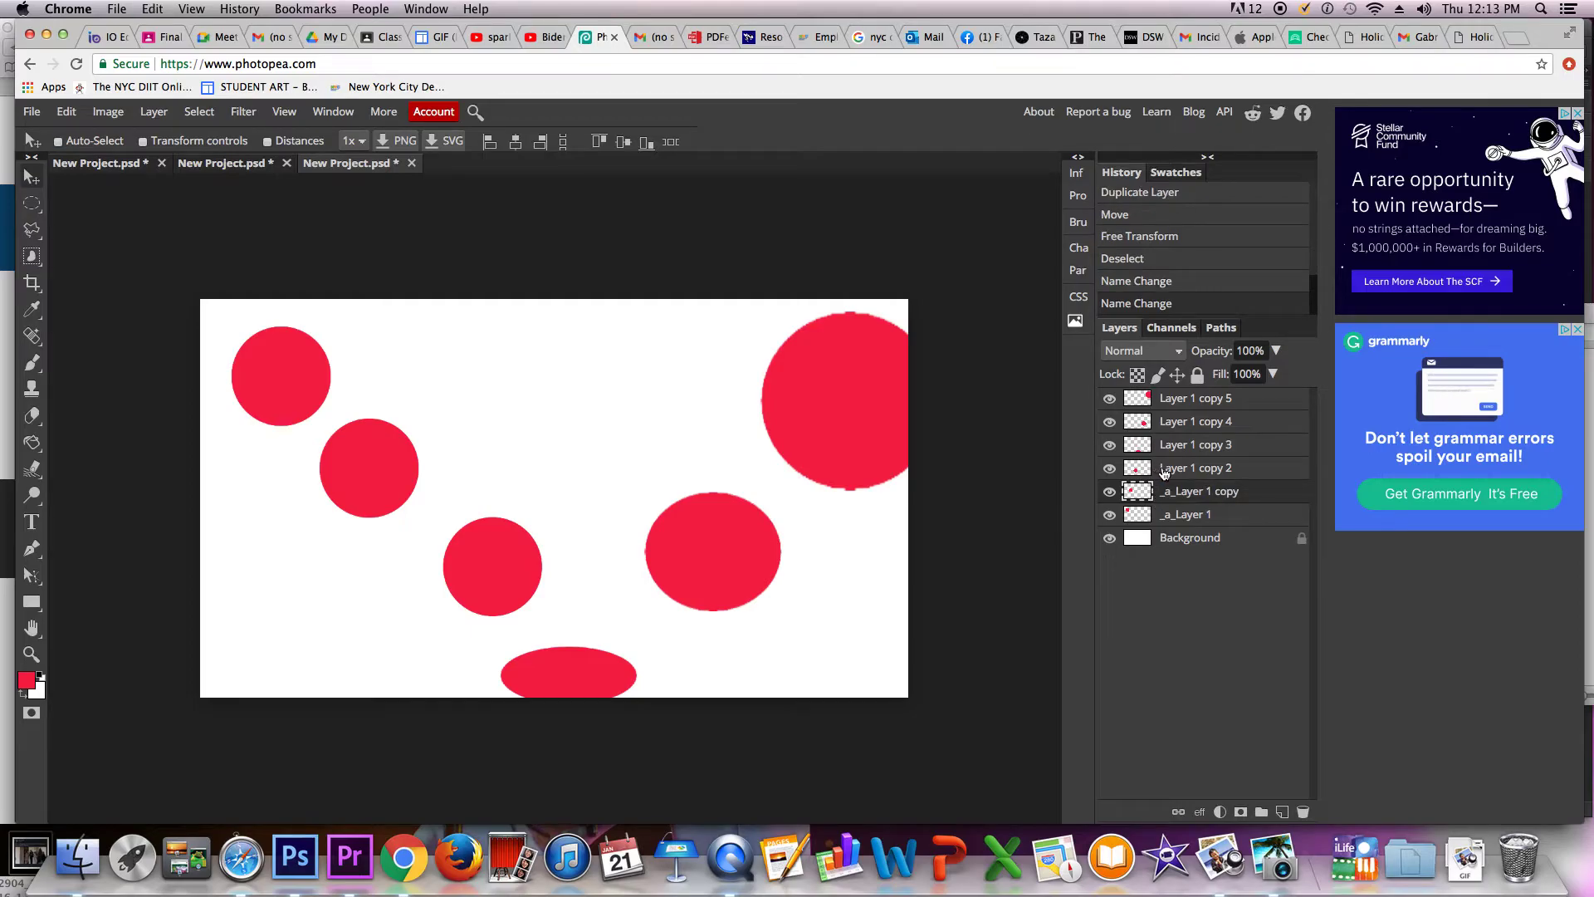
# Rename Layer 1 copy 2 and Layer 1 copy 3 to _a_Layer 1 copy 2 and _a_Layer 1 copy 3
pyautogui.click(1164, 472)
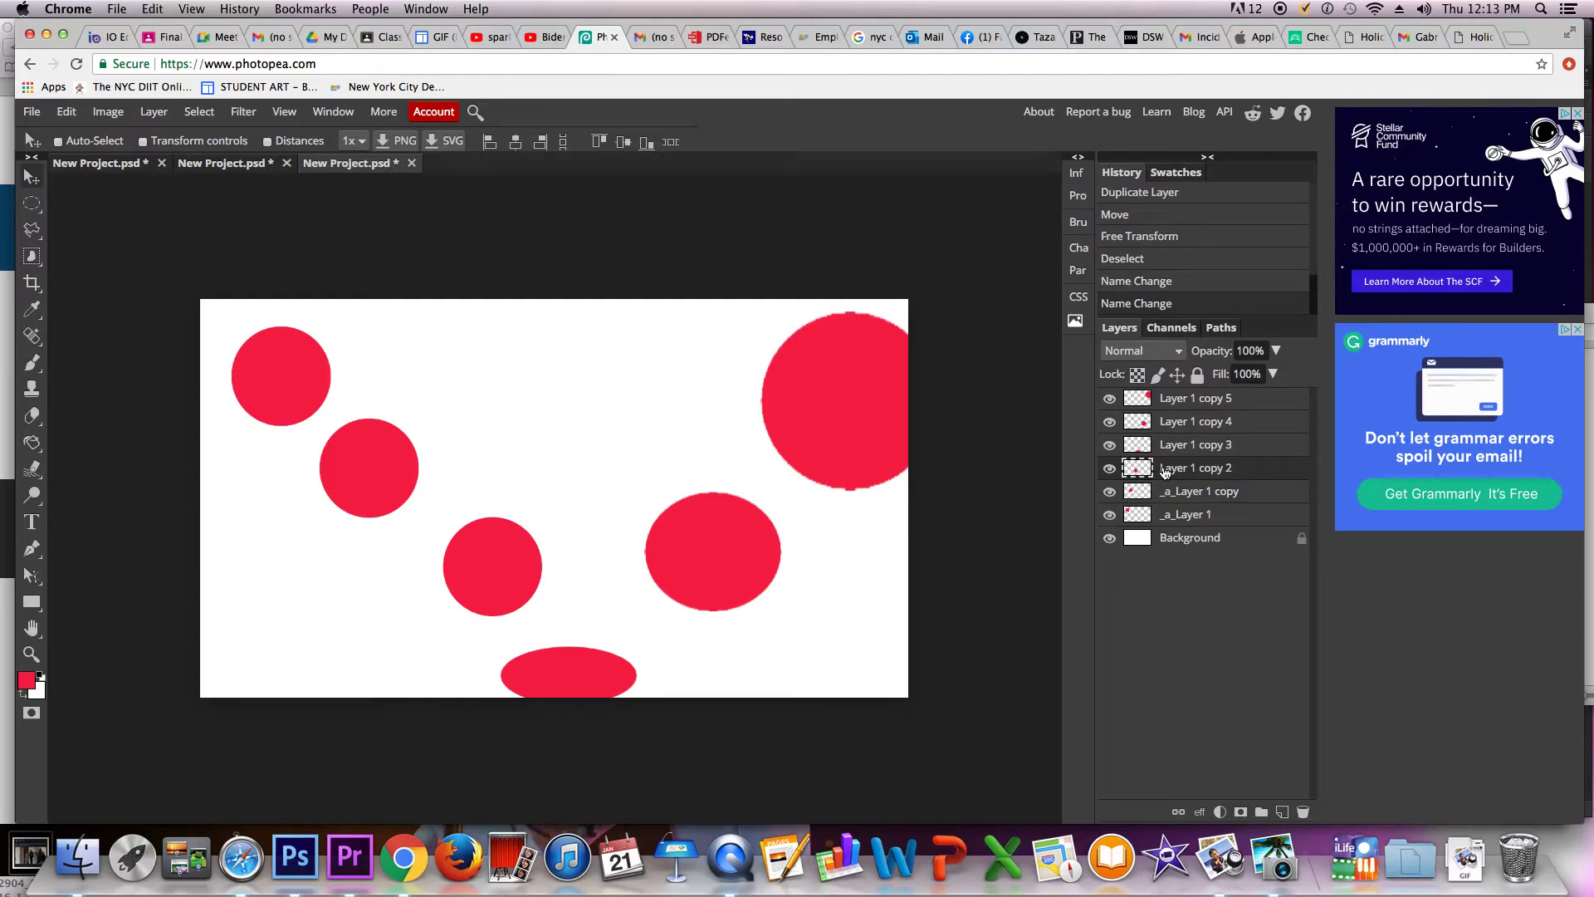
pyautogui.doubleClick(1166, 470)
pyautogui.press('BackSpace')
pyautogui.press('BackSpace')
pyautogui.write('_a_')
pyautogui.press('Return')
pyautogui.doubleClick(1164, 446)
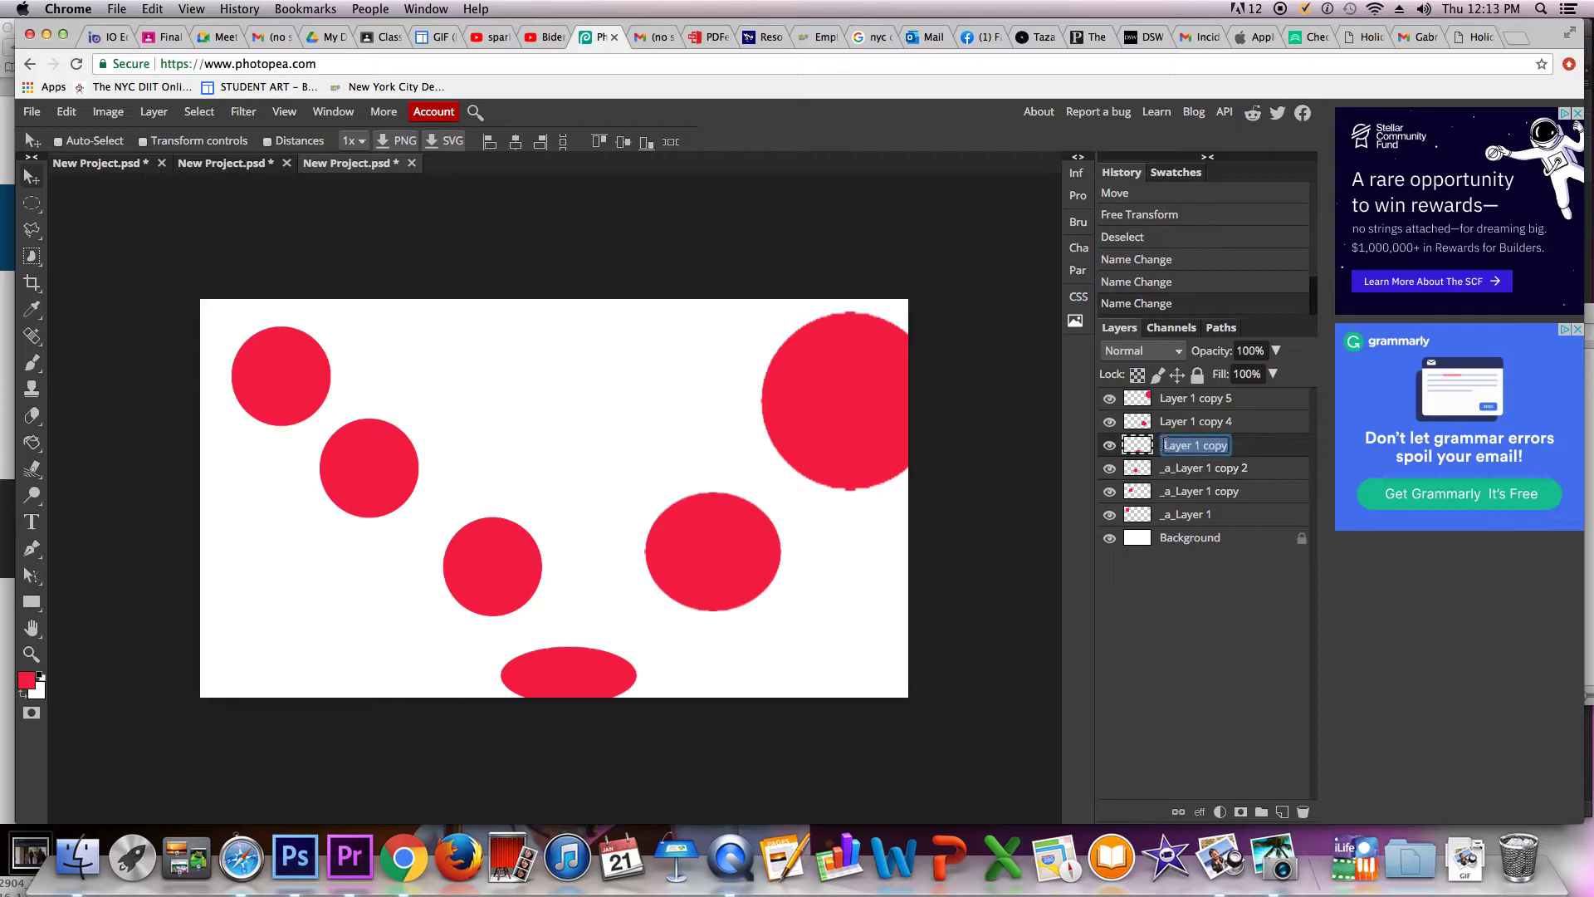
pyautogui.press('BackSpace')
pyautogui.press('BackSpace')
pyautogui.write('_a_')
pyautogui.press('Return')
# Rename Layer 1 copy 4 and Layer 1 copy 5 to _a_Layer 1 copy 4 and _a_Layer 1 copy 5
pyautogui.doubleClick(1165, 422)
pyautogui.press('BackSpace')
pyautogui.press('BackSpace')
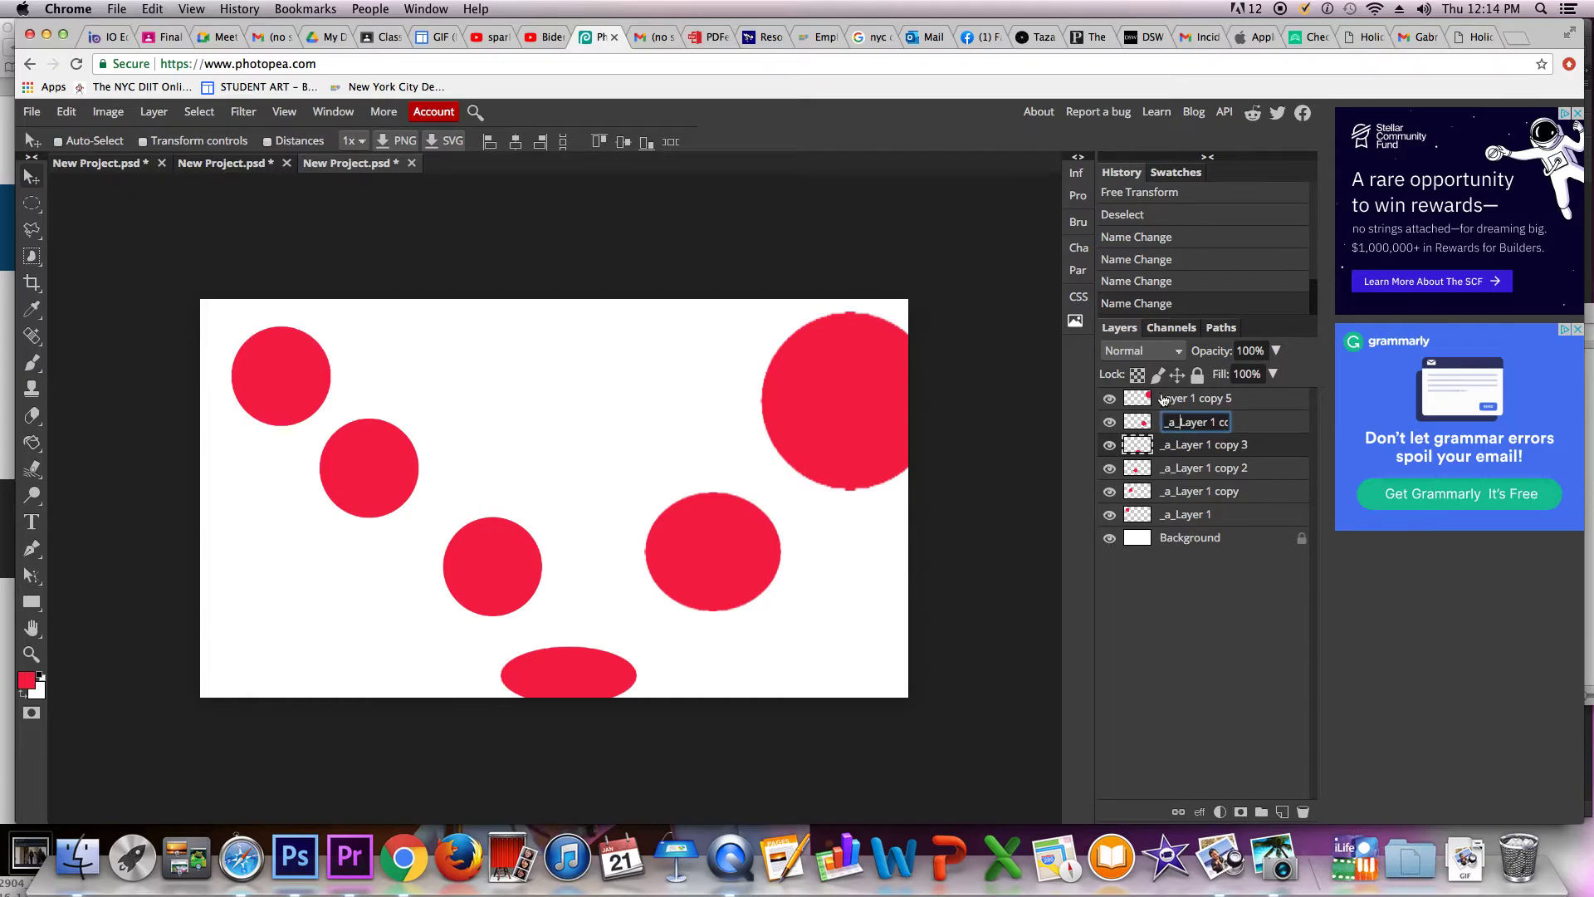
pyautogui.write('_a_')
pyautogui.press('Return')
pyautogui.doubleClick(1165, 399)
pyautogui.click(1164, 400)
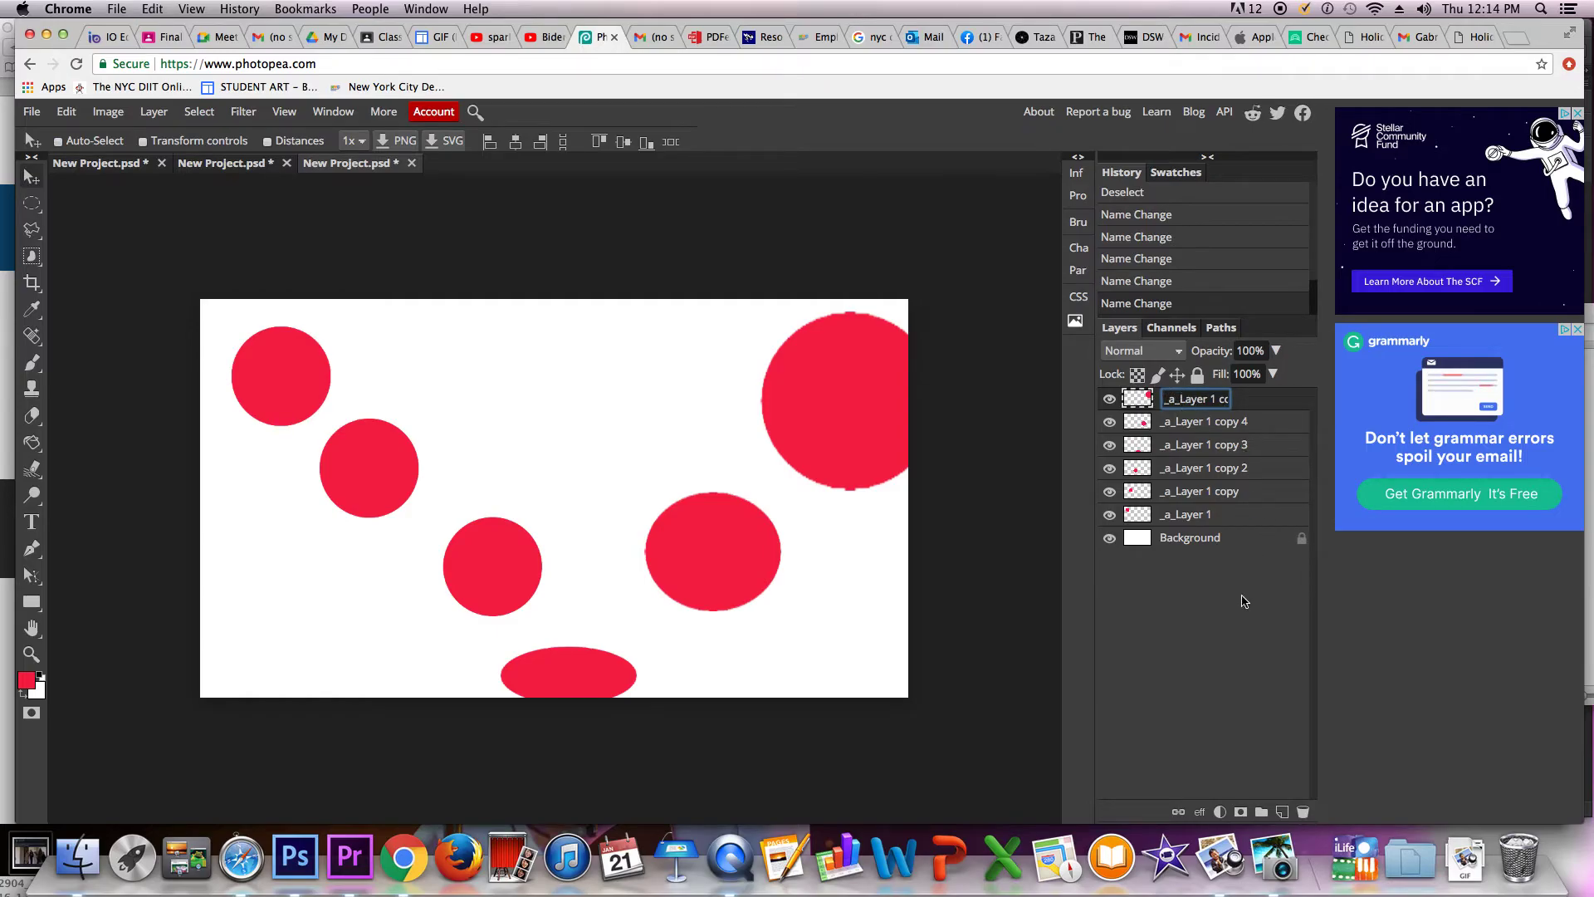
pyautogui.press('Return')
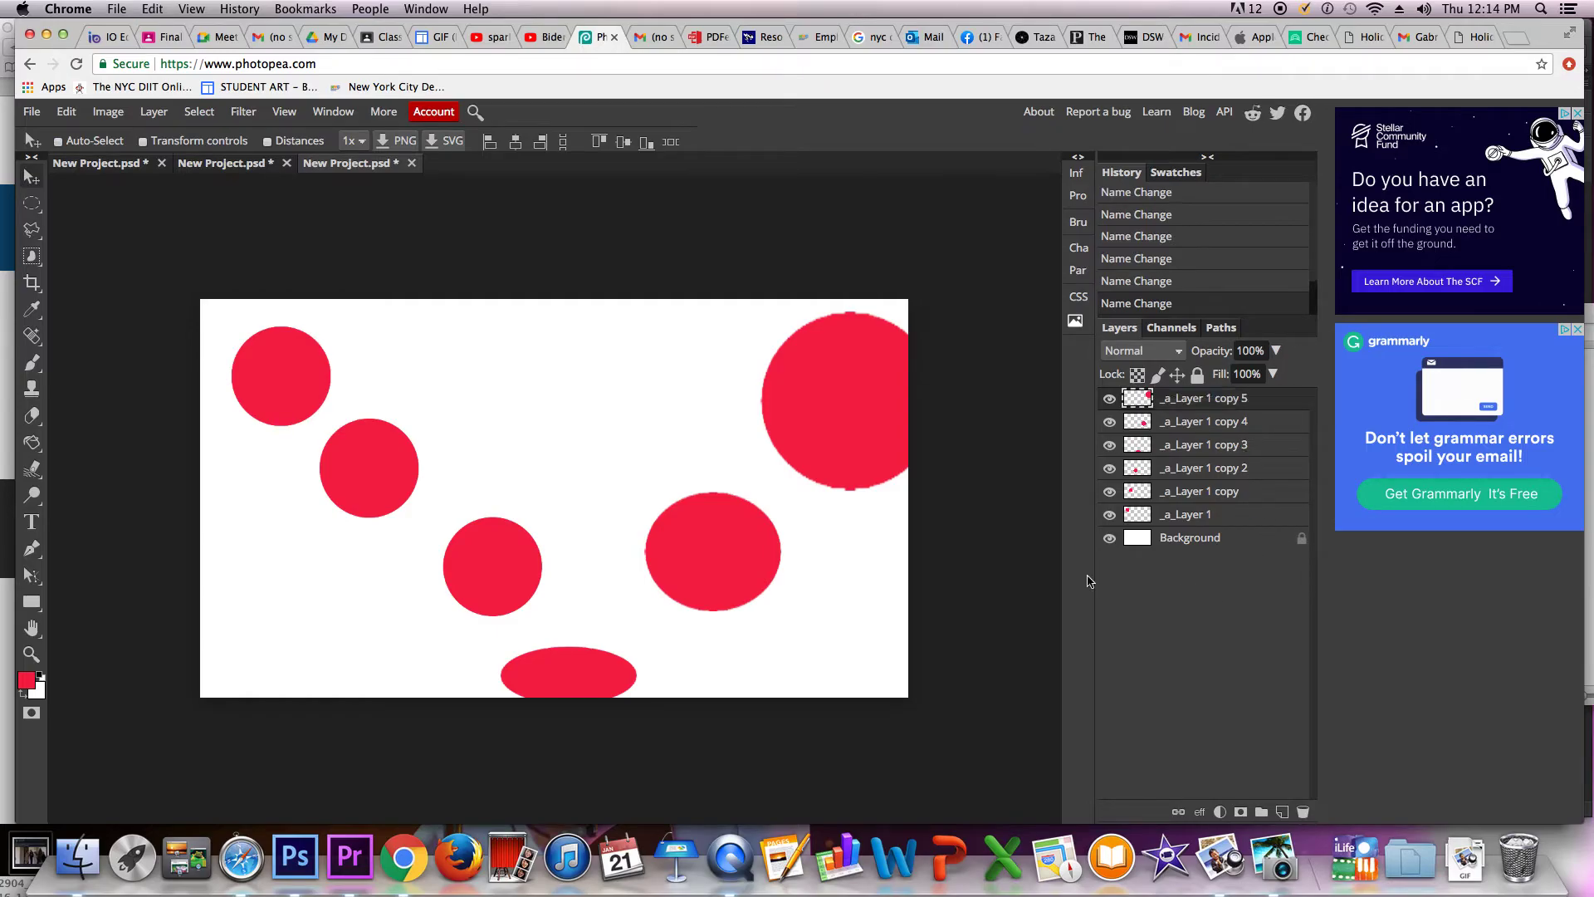
# Export as GIF with adjusted playback speed and Repeat 0, saving New Project (2).gif
pyautogui.click(33, 112)
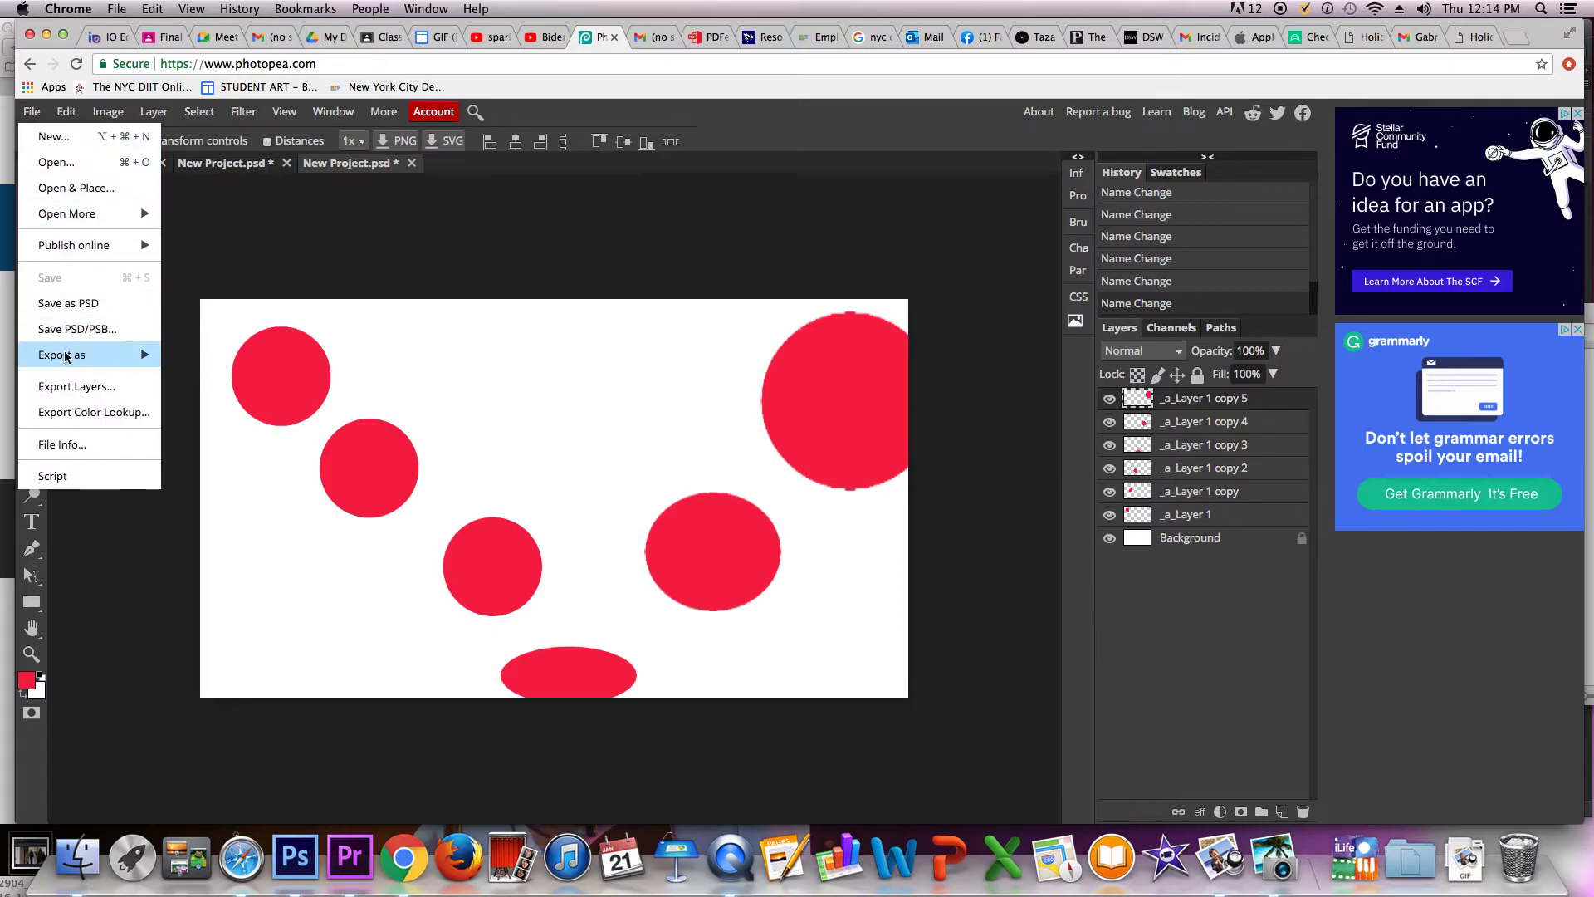
pyautogui.moveTo(64, 355)
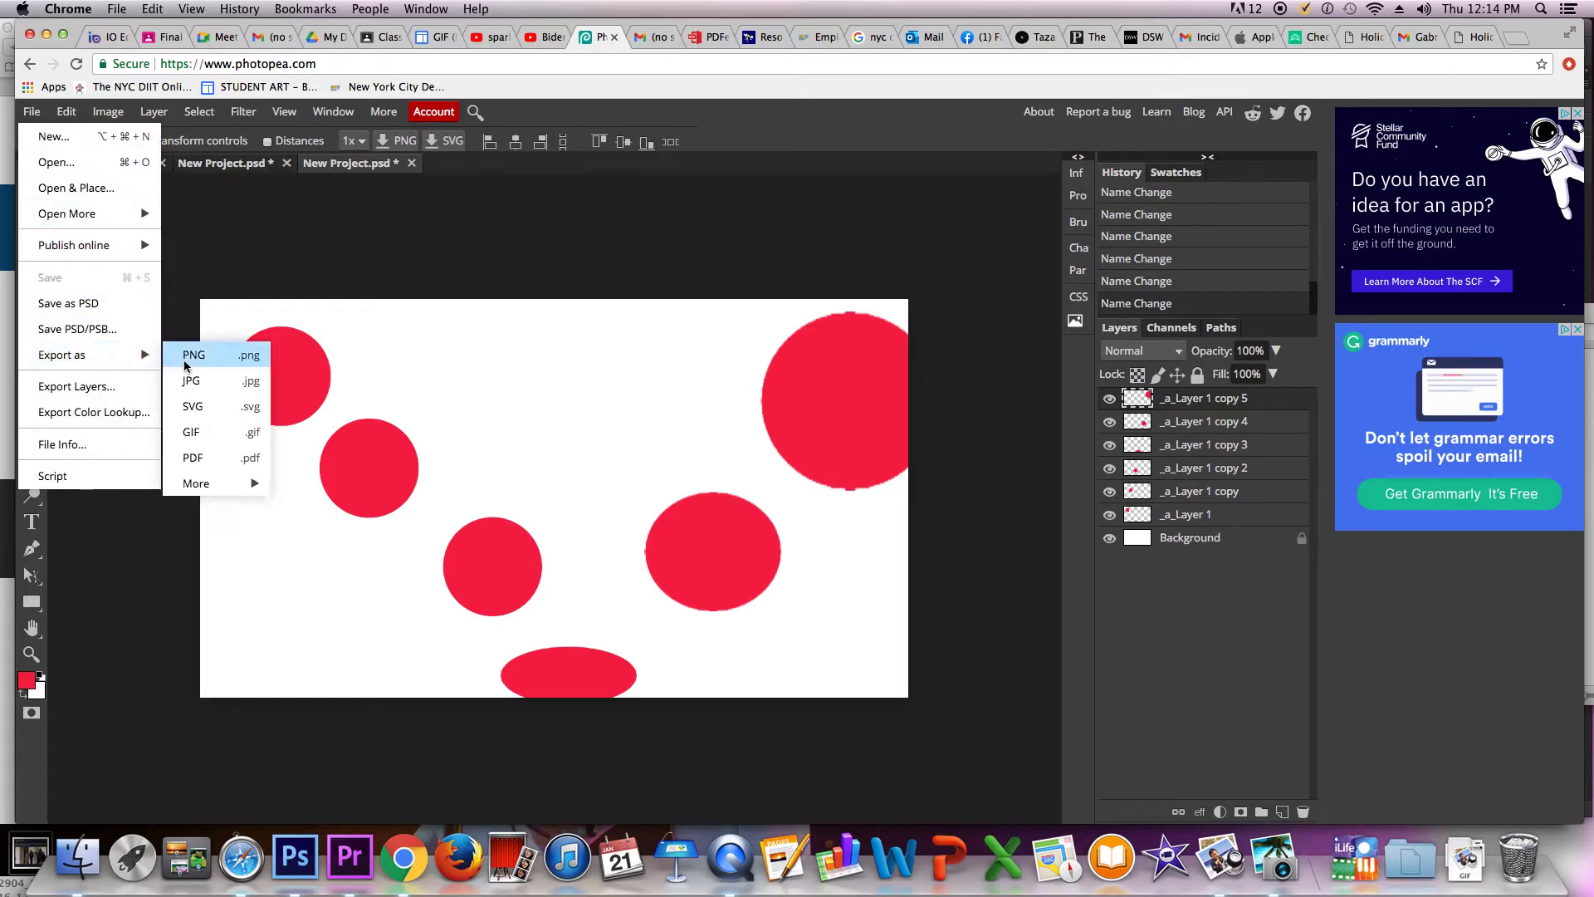
pyautogui.click(202, 440)
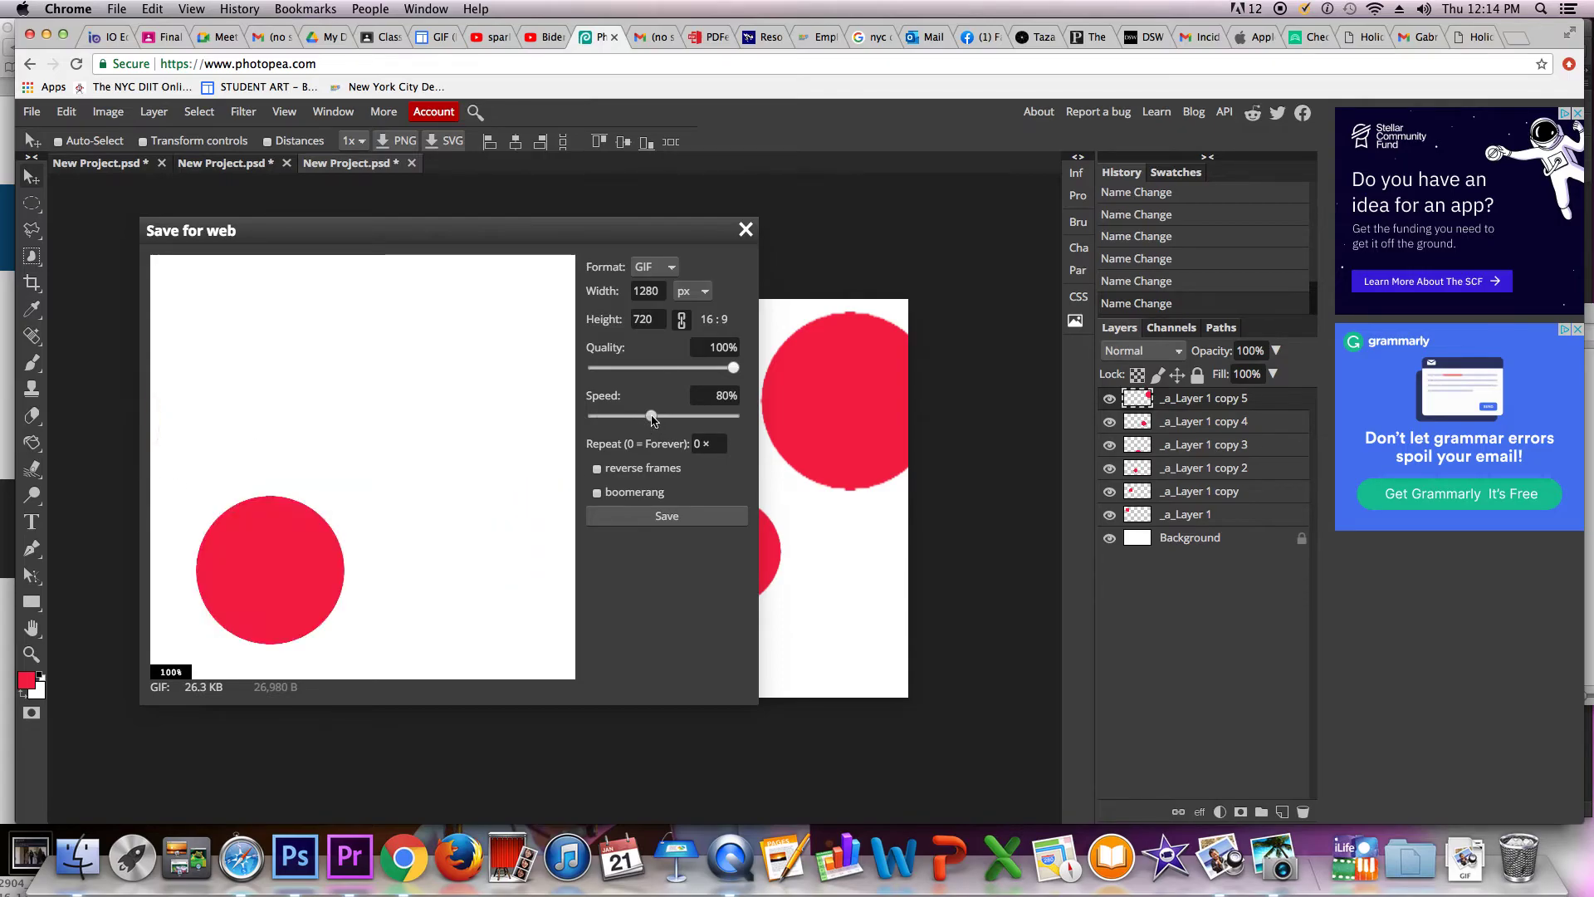
pyautogui.moveTo(652, 418)
pyautogui.mouseDown()
pyautogui.moveTo(679, 421)
pyautogui.moveTo(598, 423)
pyautogui.moveTo(646, 419)
pyautogui.mouseUp()
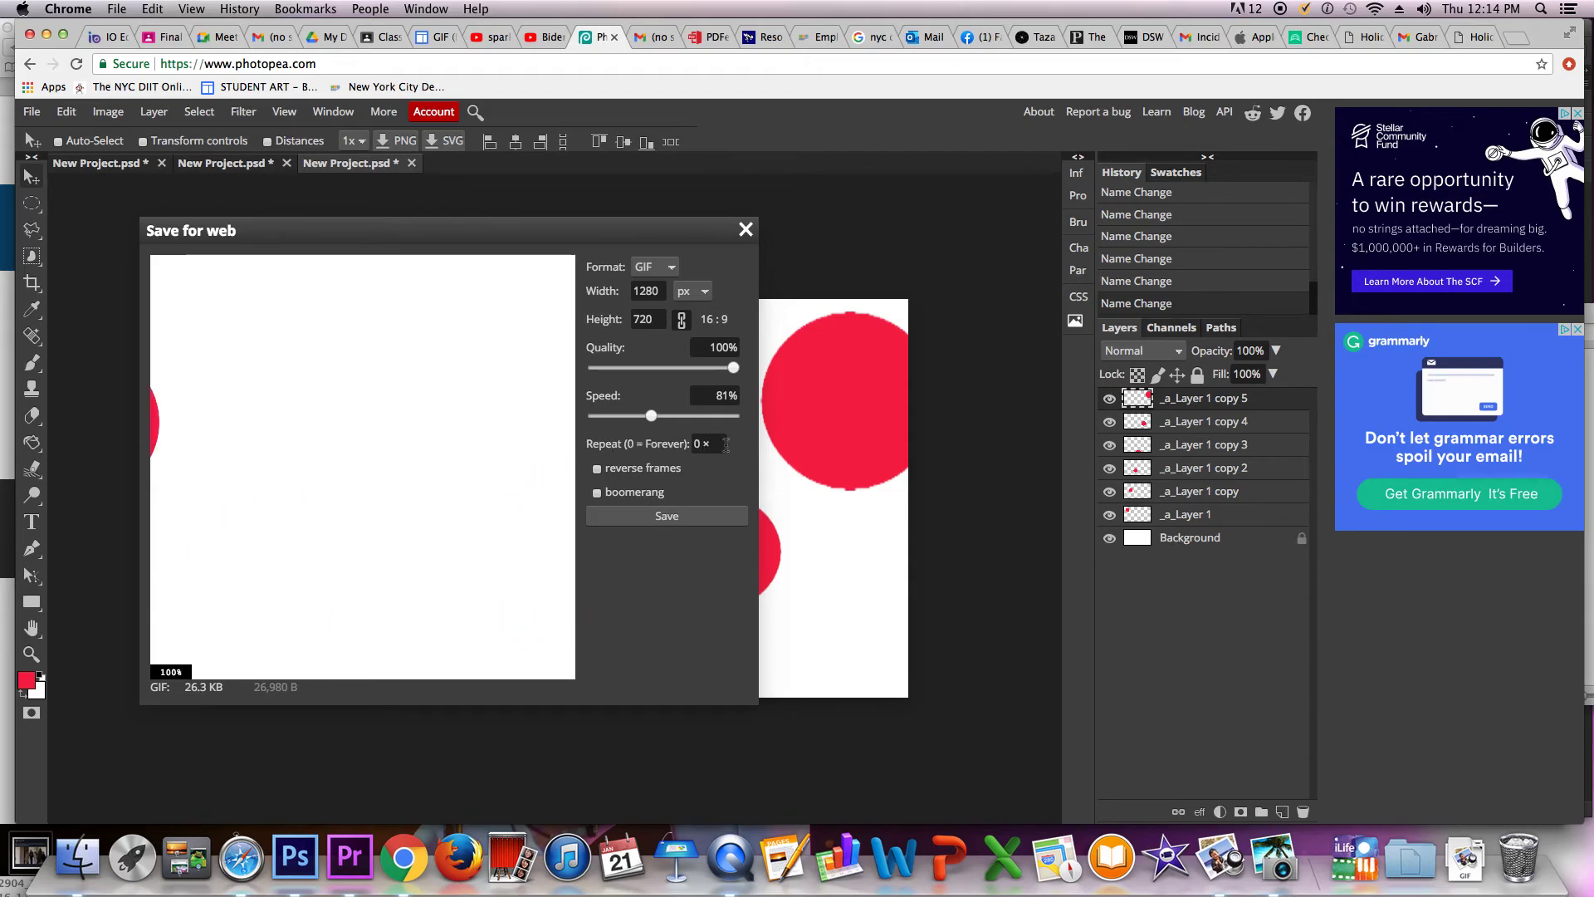
pyautogui.click(665, 515)
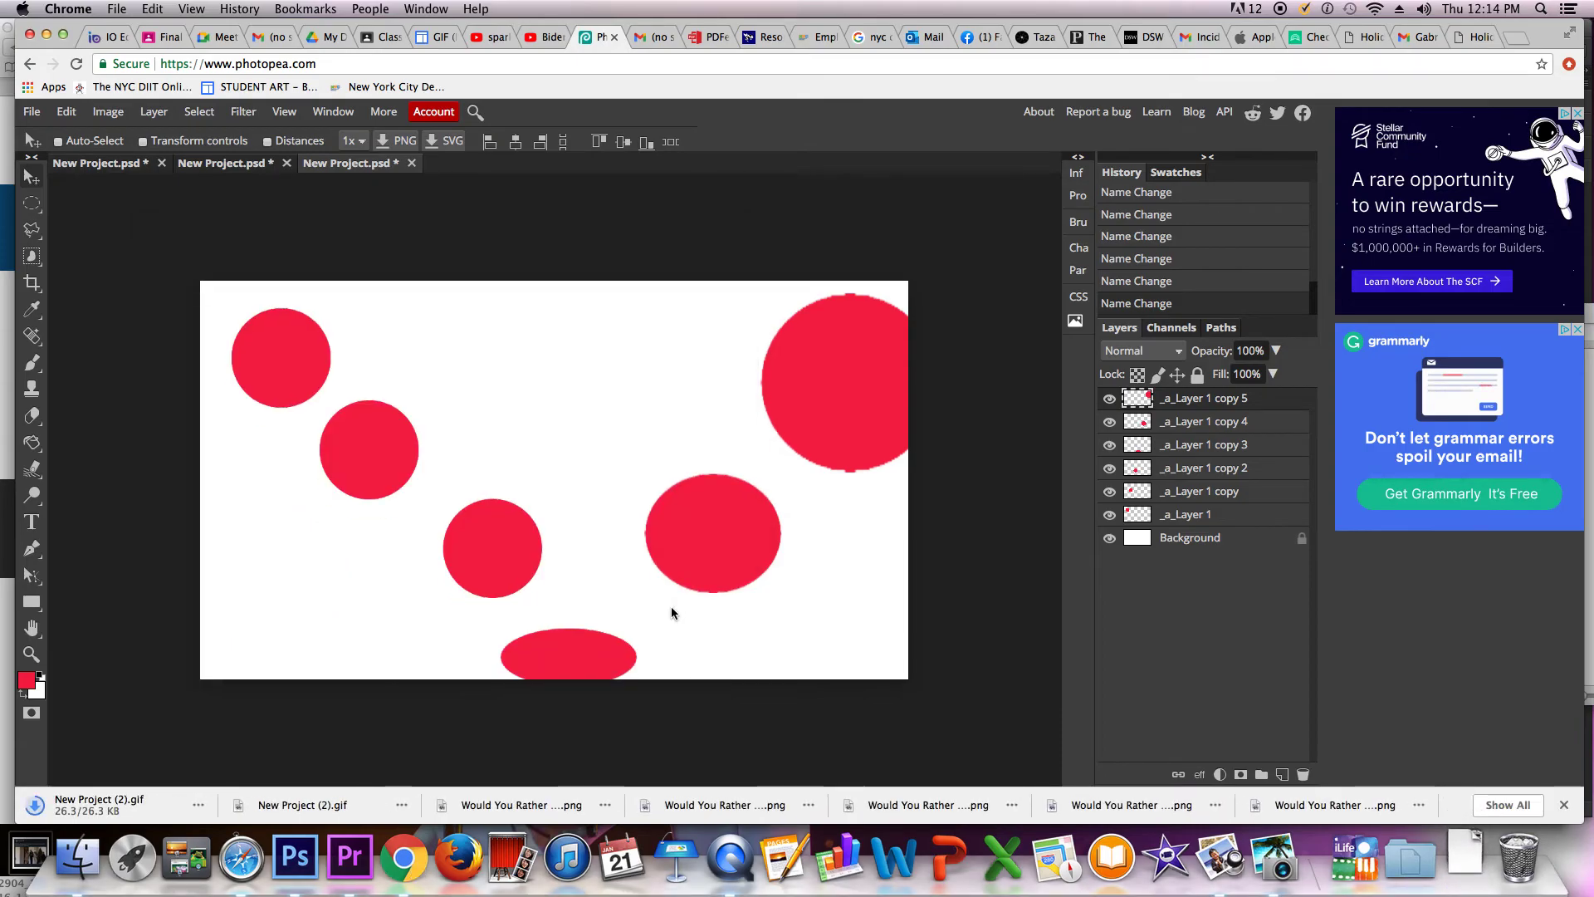
# Open the downloaded New Project (2).gif, cancel the Keychain Not Found warning, and switch to QuickTime Player
pyautogui.click(80, 801)
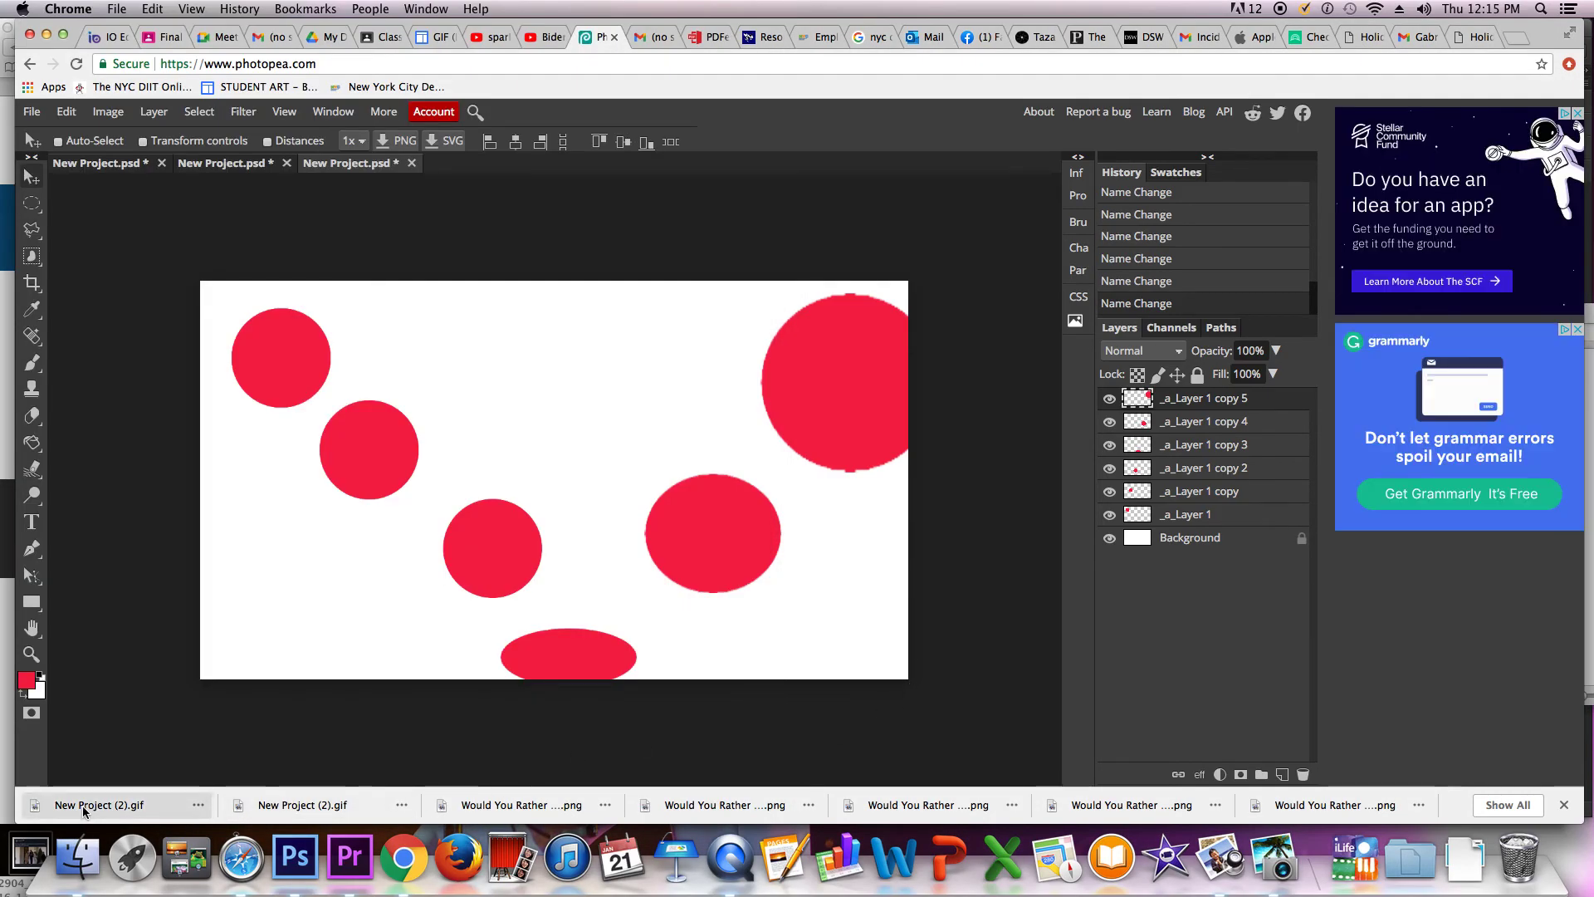
pyautogui.click(83, 808)
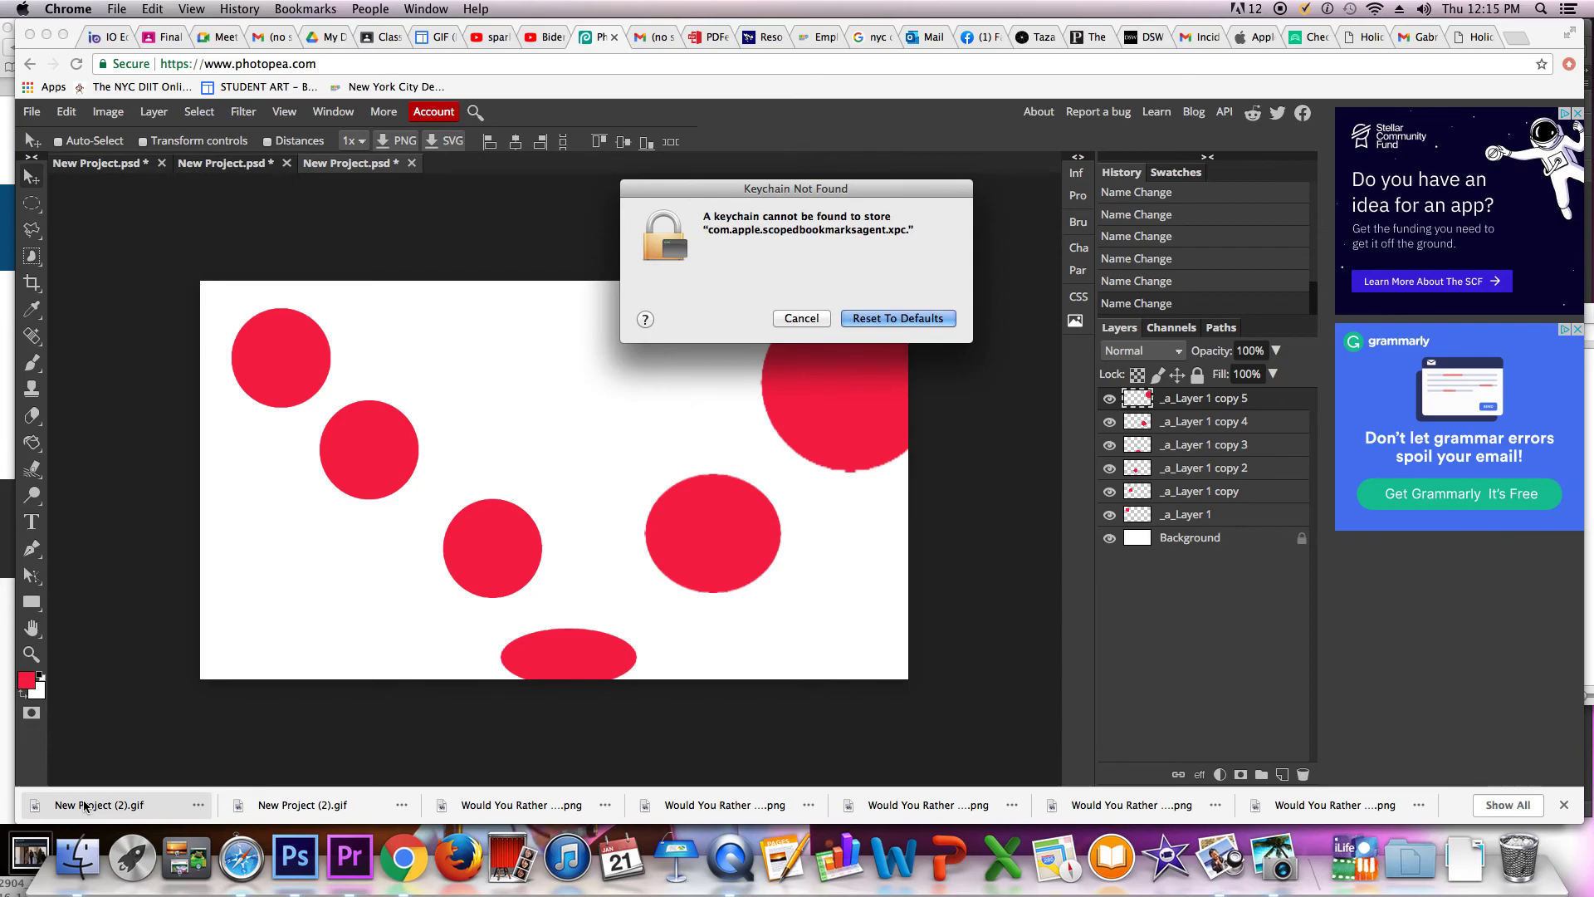
pyautogui.click(797, 320)
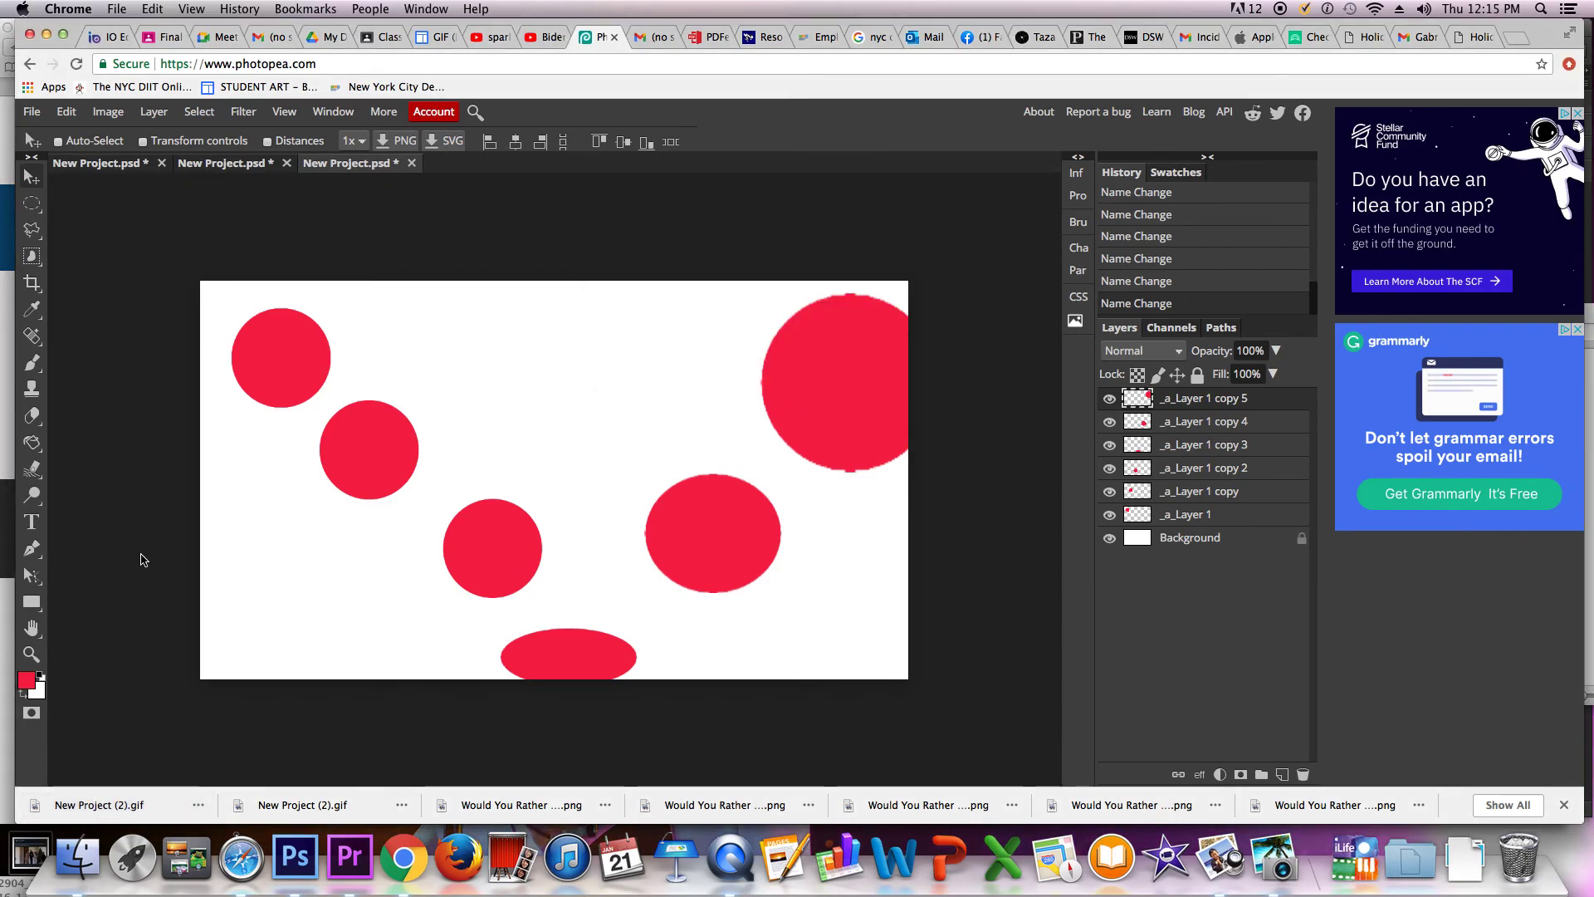
pyautogui.click(731, 869)
pyautogui.click(99, 8)
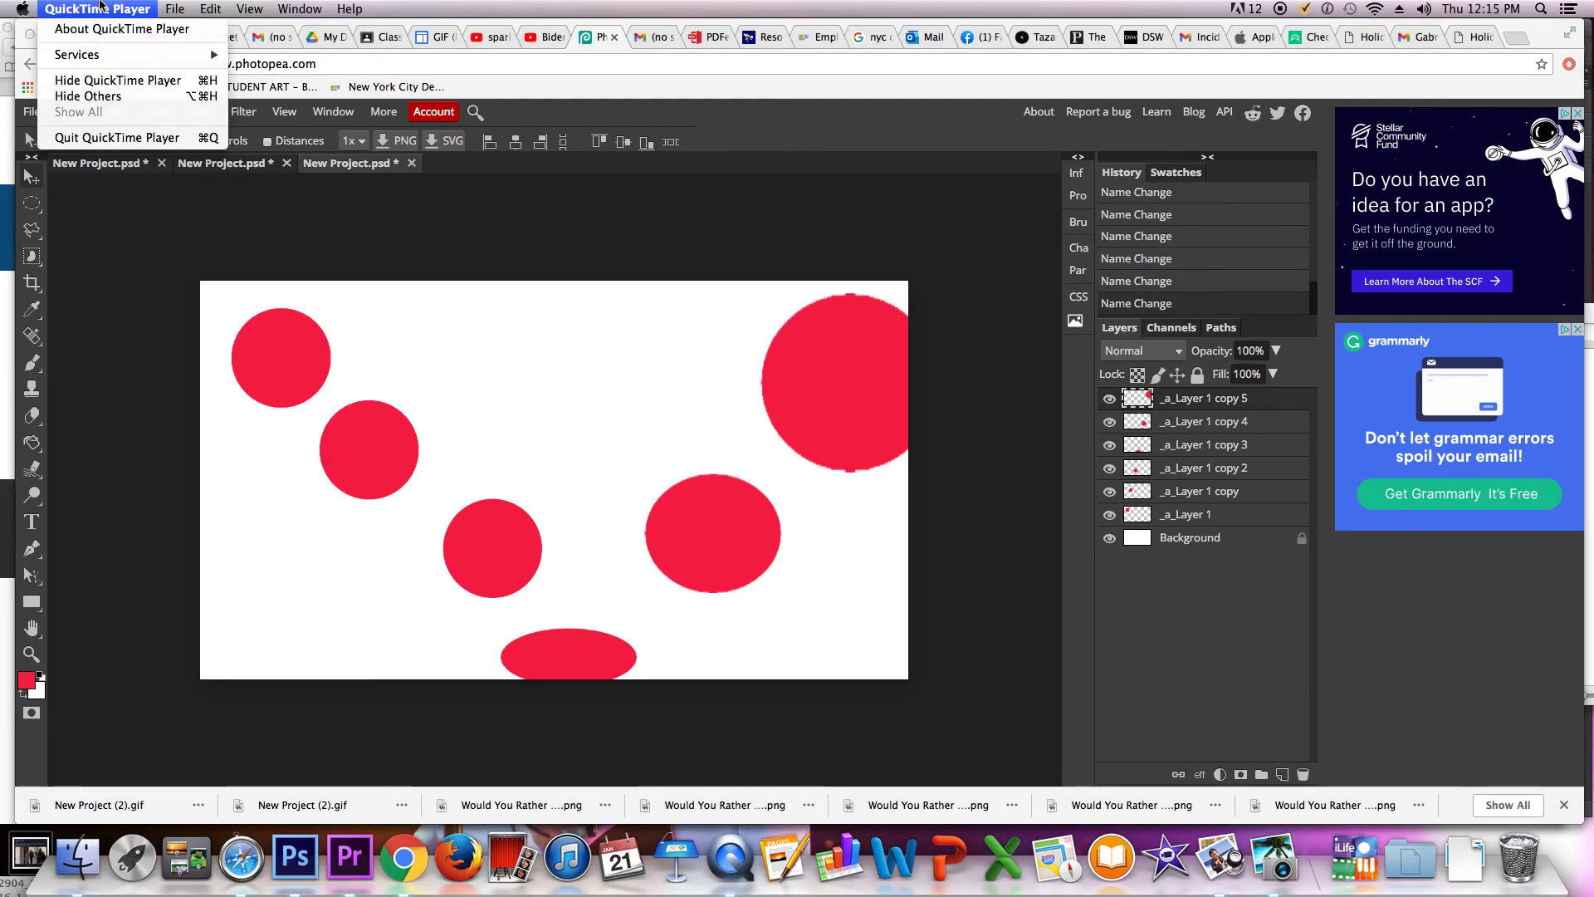